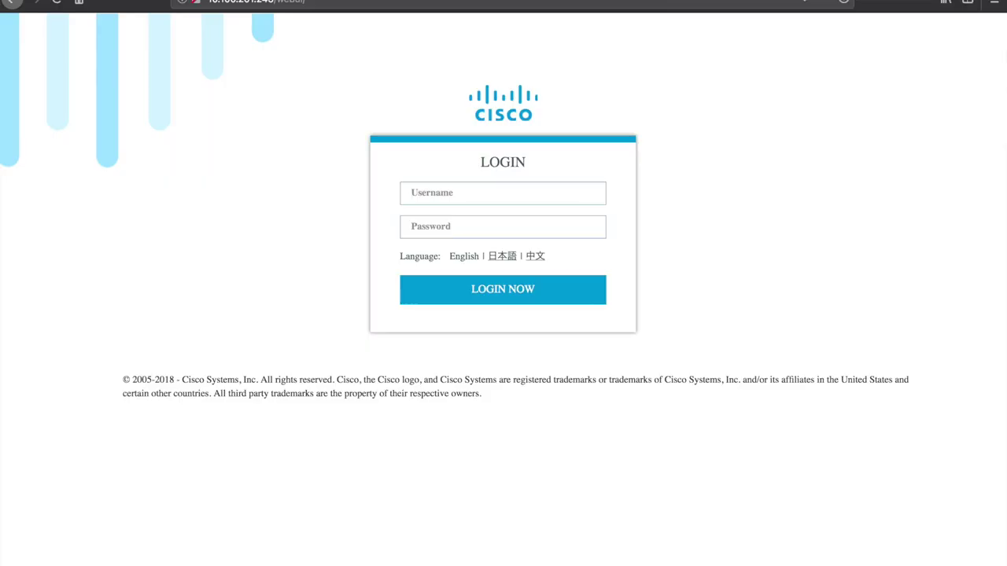
Step: Sign in to the switch with the admin username and the account password
type("admin")
key("Tab")
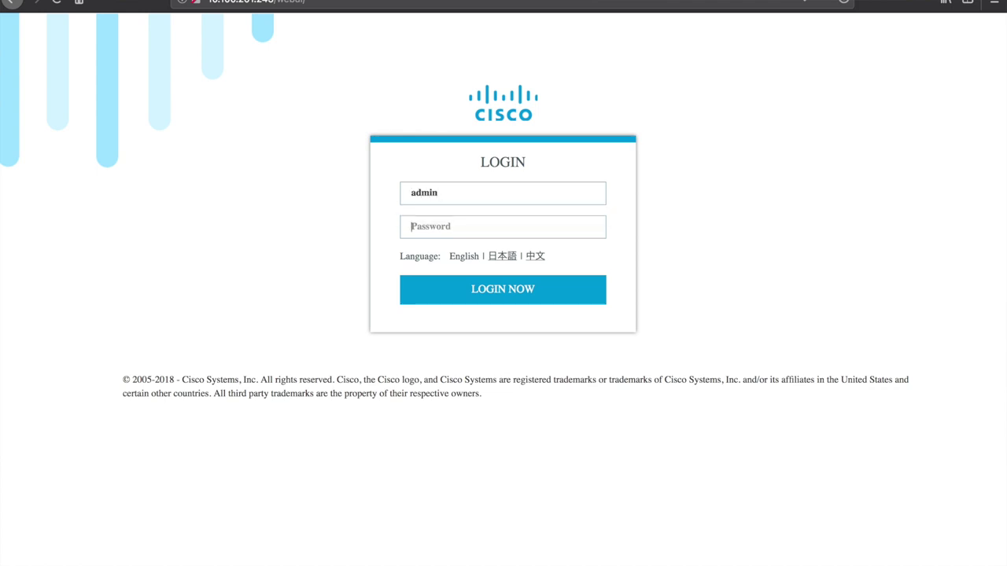
type("********")
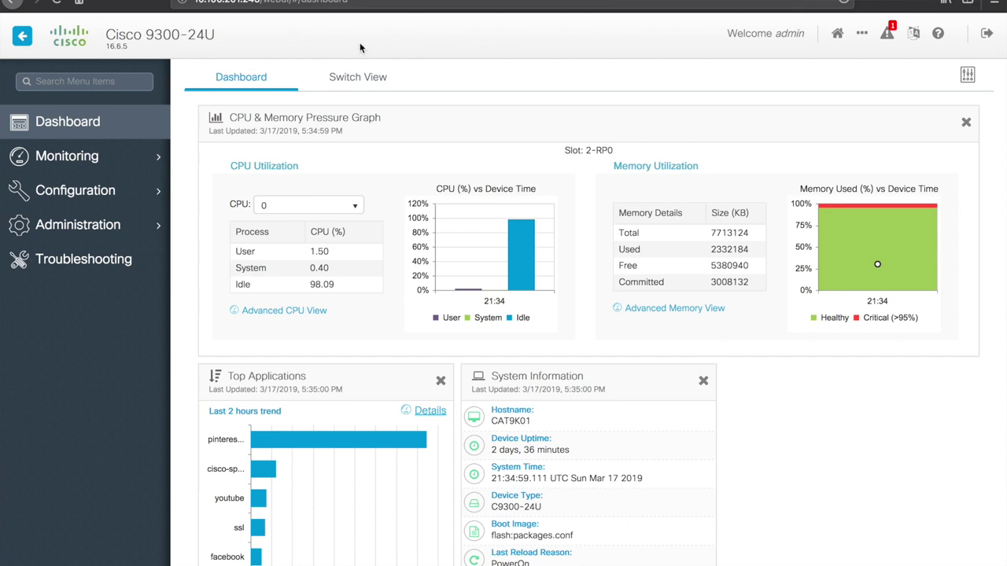
left_click_drag(108, 35, 252, 43)
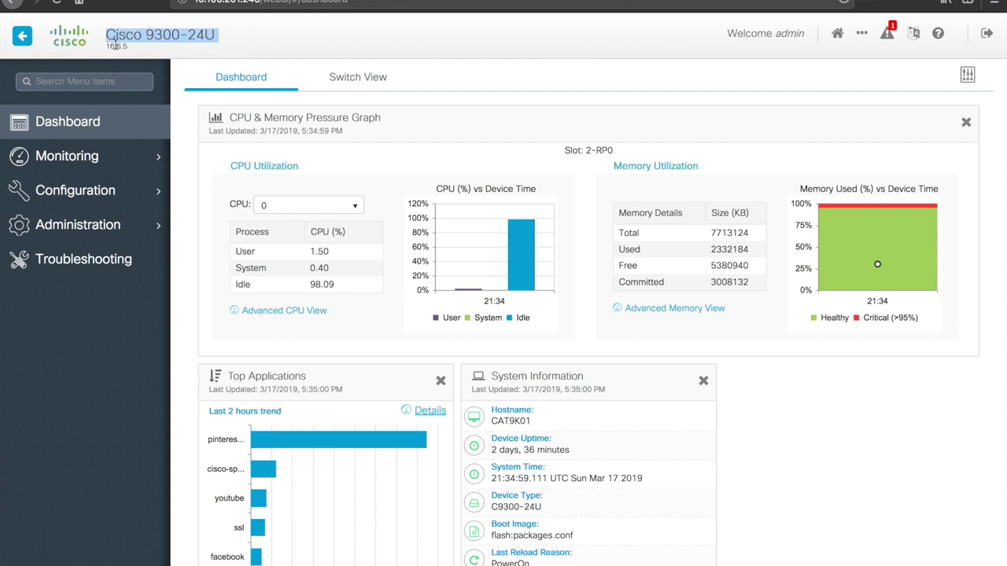
left_click(318, 35)
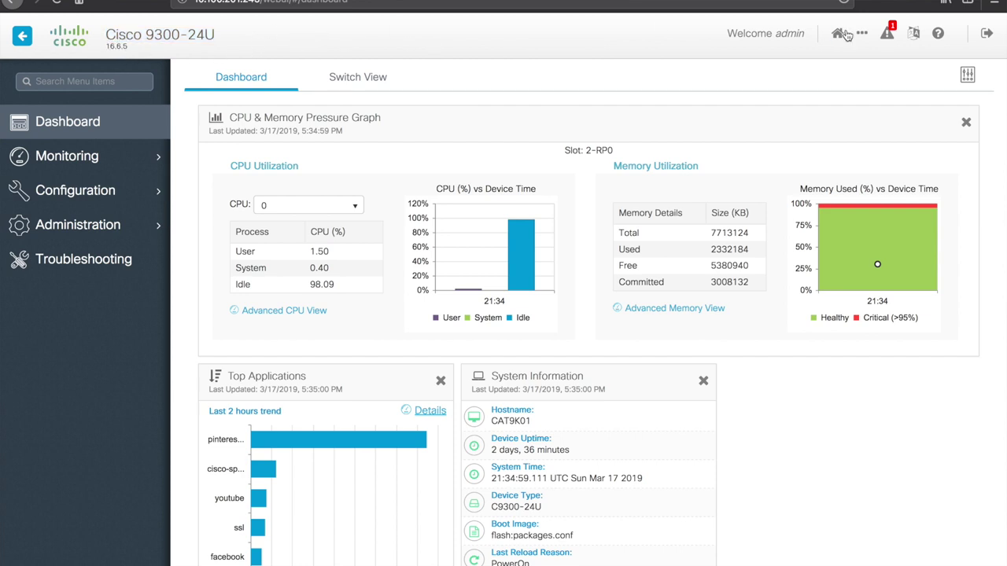
left_click(887, 34)
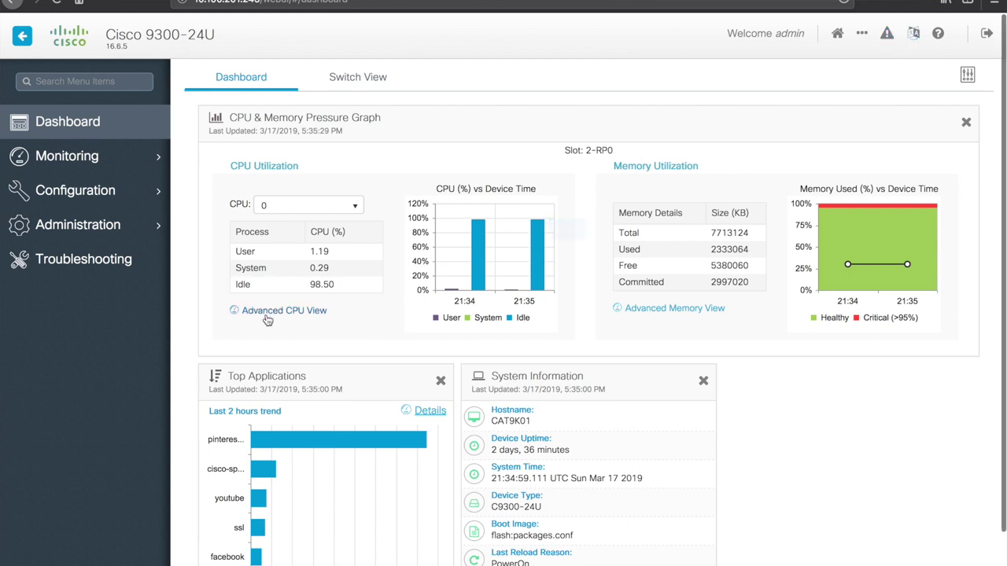
scroll(393, 239, "down", 1)
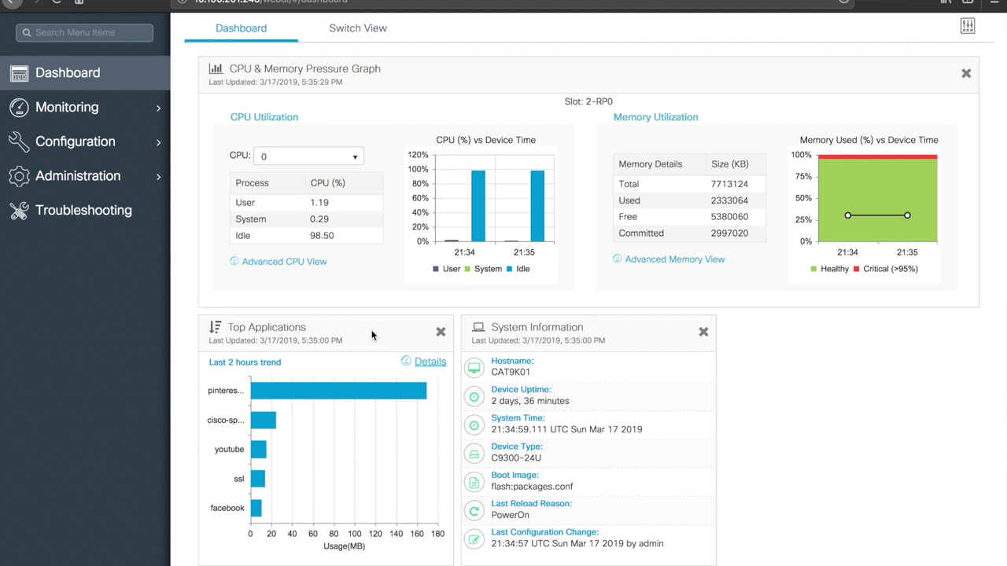
mouse_move(268, 400)
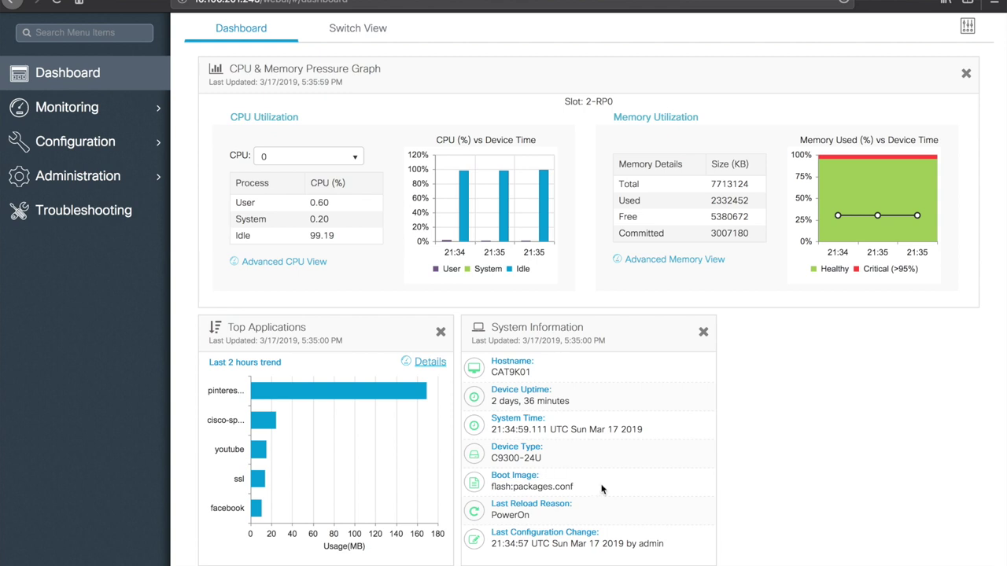
scroll(598, 365, "up", 1)
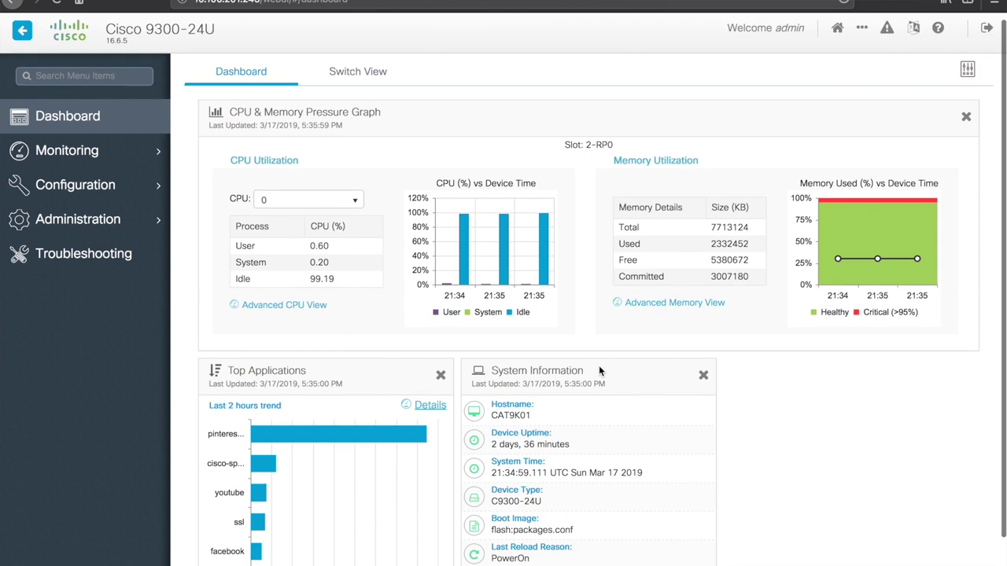
Step: Show switch 2's front-panel ports by duplex, speed and PoE, ending on the Status colouring
left_click(363, 77)
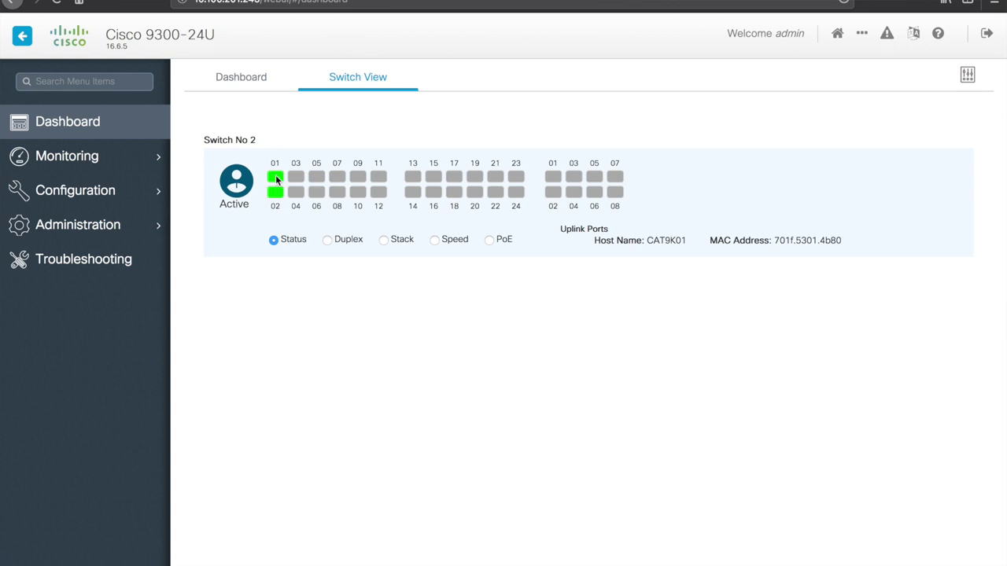
left_click(326, 241)
left_click(274, 240)
left_click(434, 240)
left_click(488, 241)
left_click(436, 242)
left_click(274, 240)
mouse_move(105, 155)
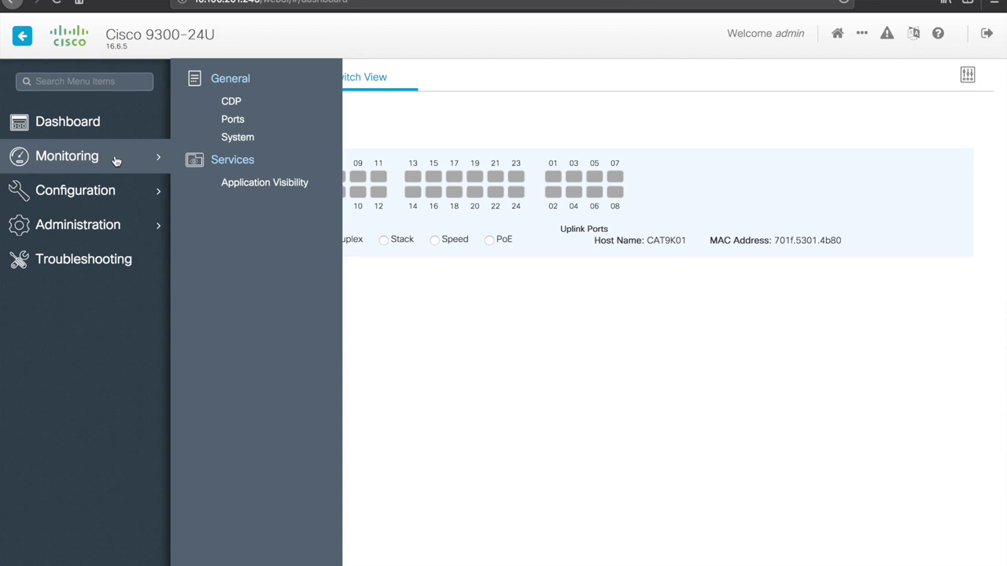
Step: Check the CDP neighbors, then view Port Utilization with Gi2/0/1 and Gi2/0/2 as trunks
left_click(224, 100)
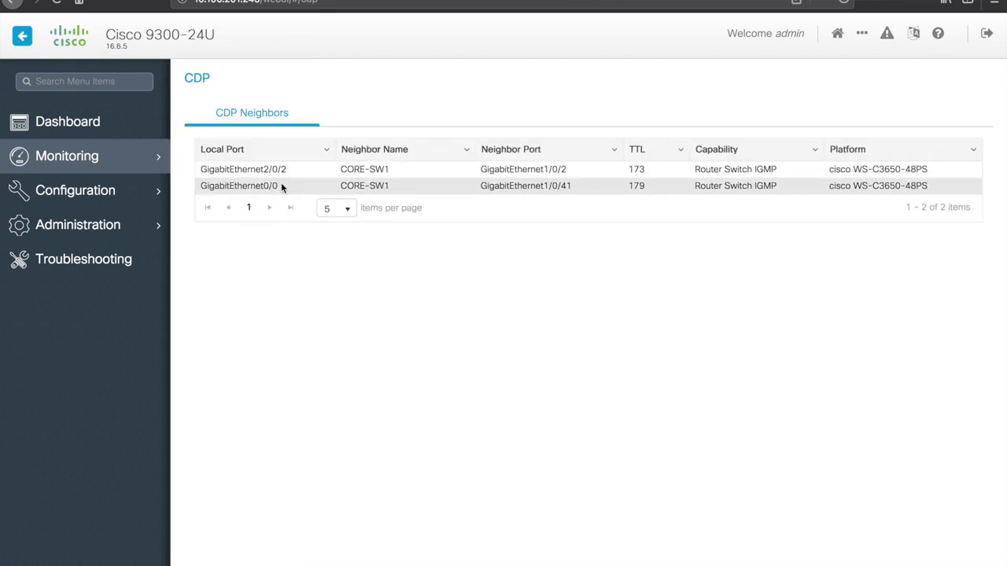
mouse_move(125, 162)
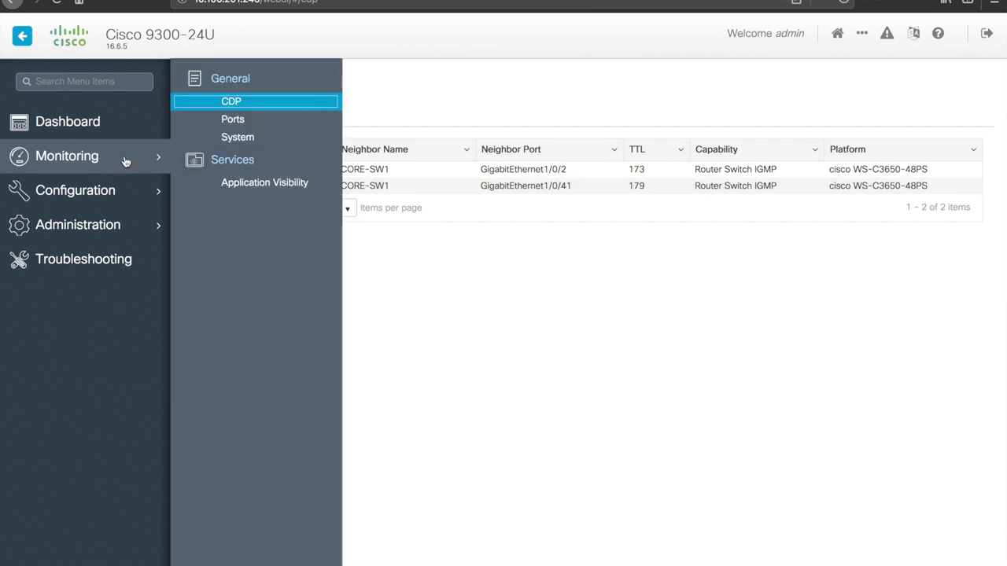
left_click(230, 121)
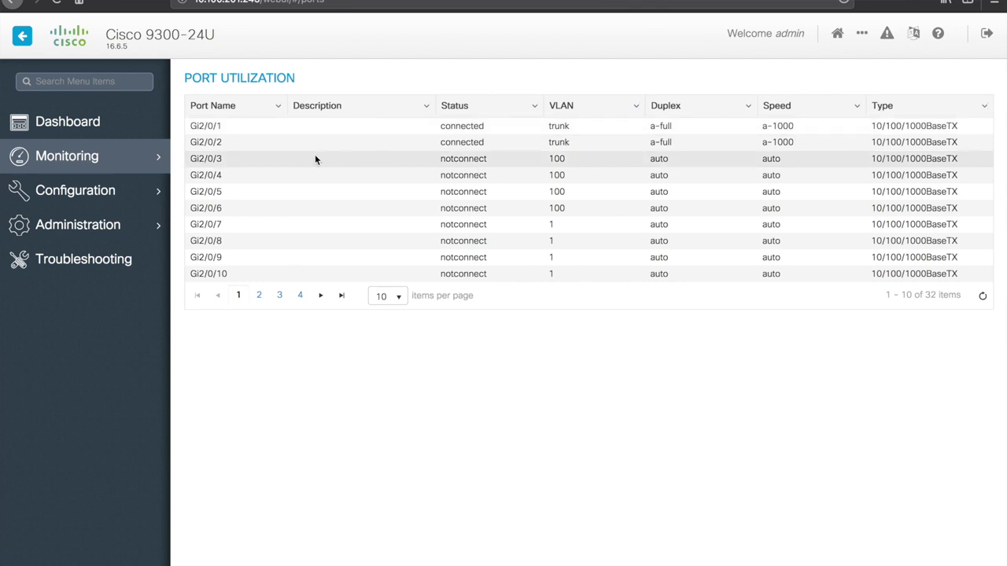
left_click(147, 156)
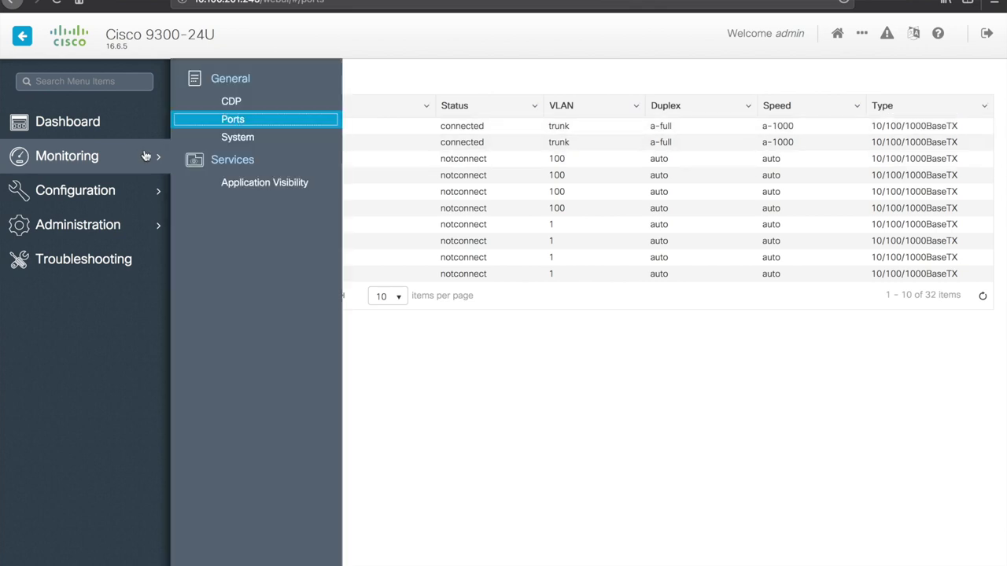
Step: Review the System page's inventory, memory, CPU and redundancy data, then open Application Visibility
left_click(232, 144)
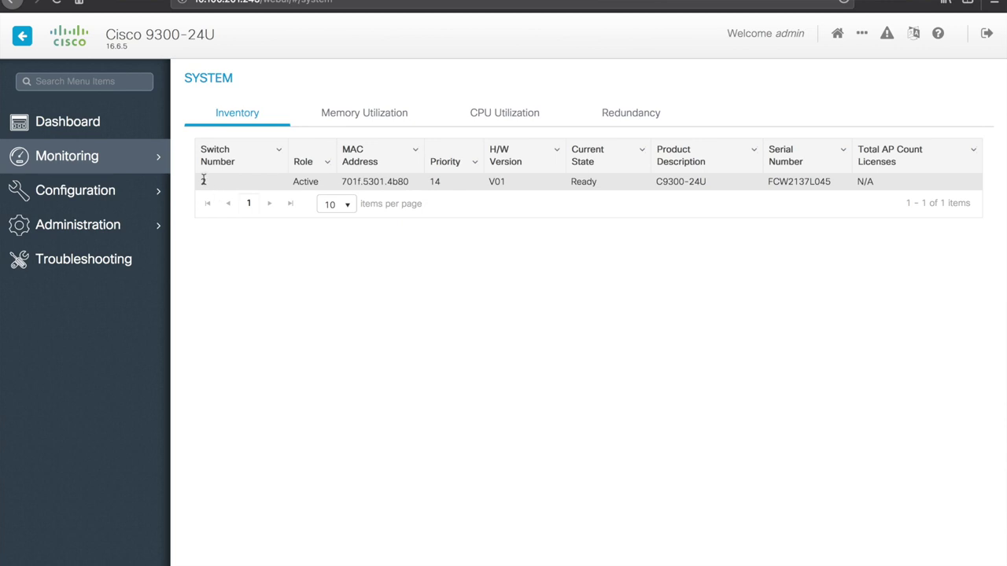
left_click(356, 125)
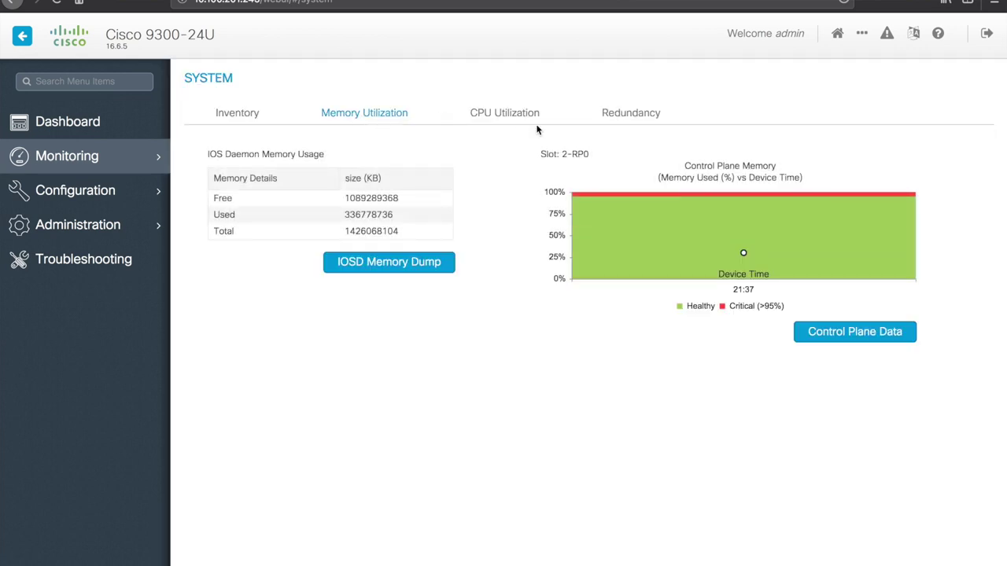
left_click(504, 115)
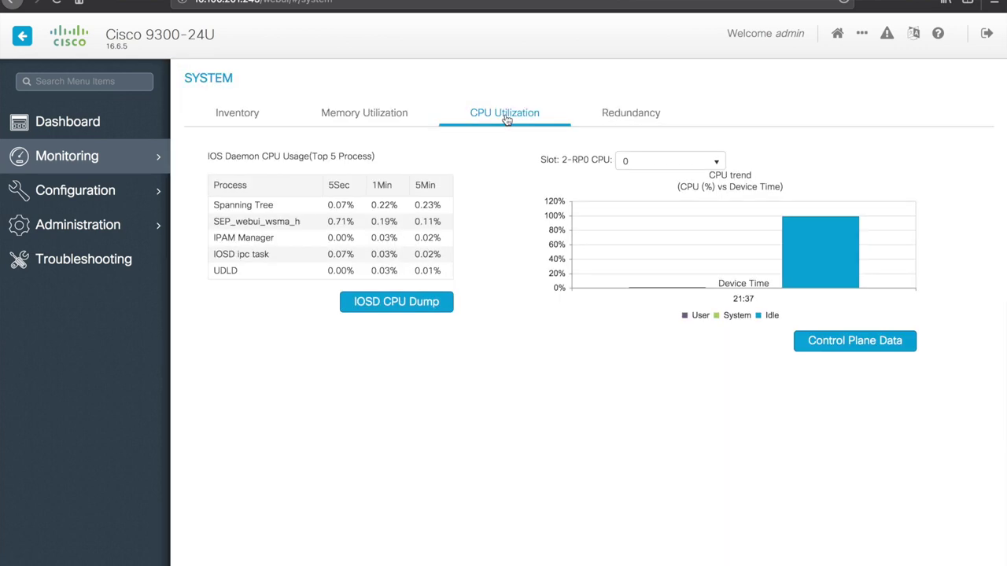
left_click(635, 116)
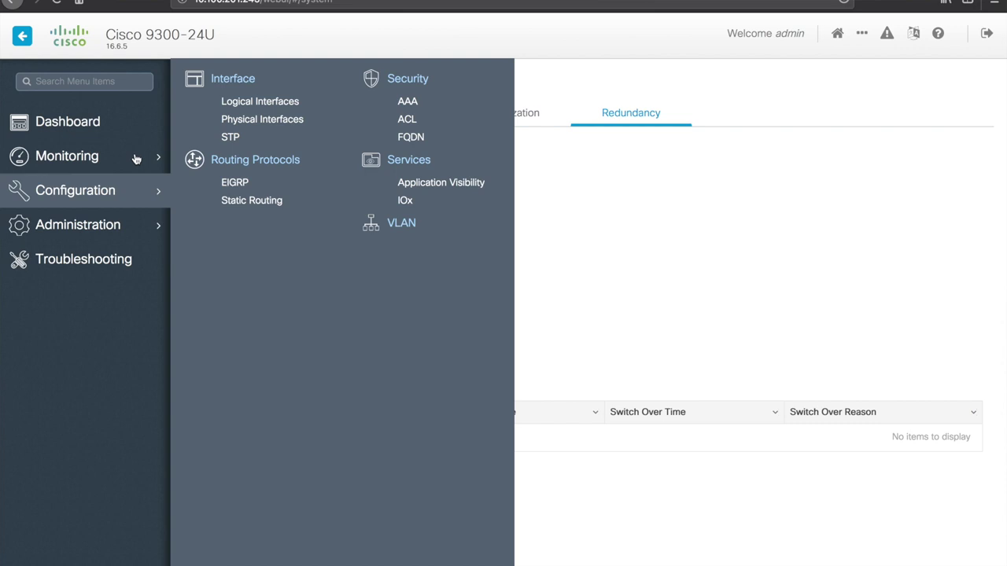
mouse_move(135, 157)
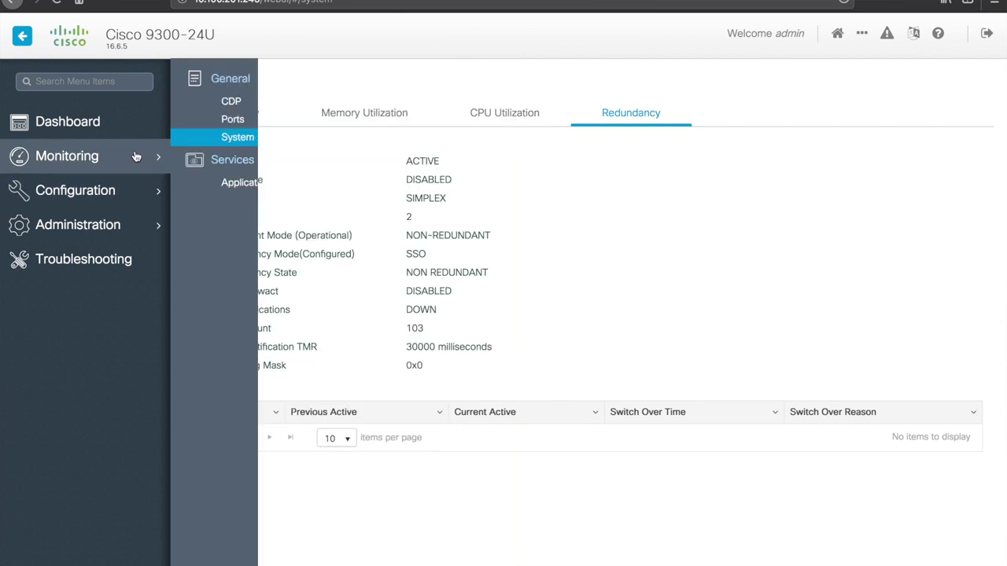
left_click(252, 185)
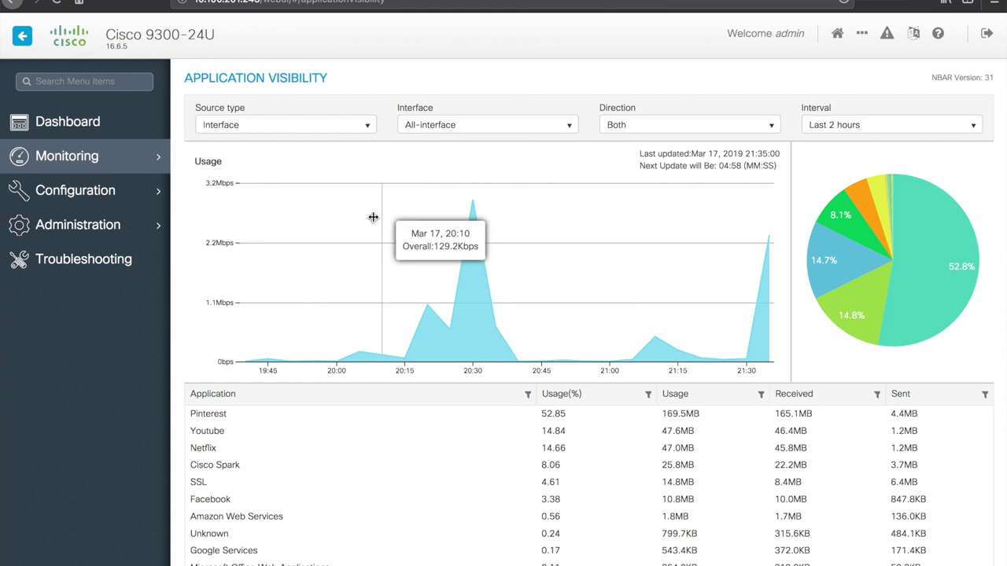
Step: Check the Application Visibility interval options, leaving the report on the last 2 hours
mouse_move(441, 254)
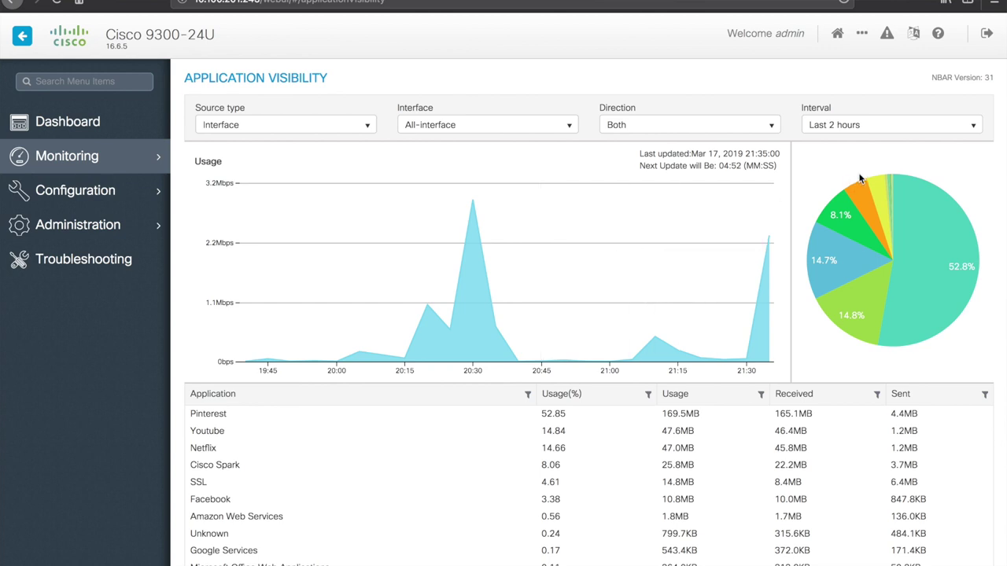
left_click(885, 131)
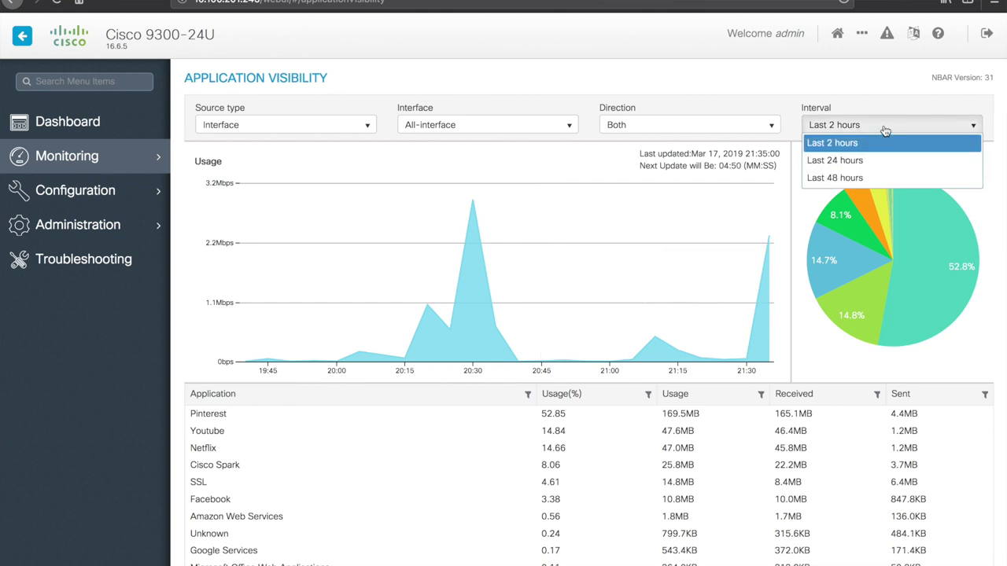
left_click(889, 88)
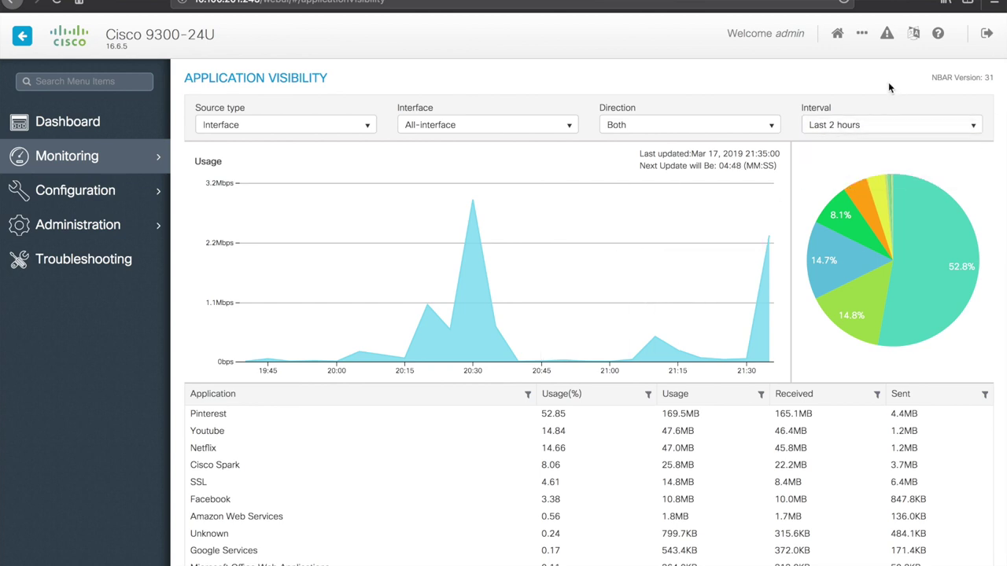
left_click_drag(935, 79, 966, 80)
left_click(849, 75)
Step: Inspect the pie chart slices: Cisco Spark 8.06%, SSL 4.61%, Facebook 3.38%
mouse_move(907, 213)
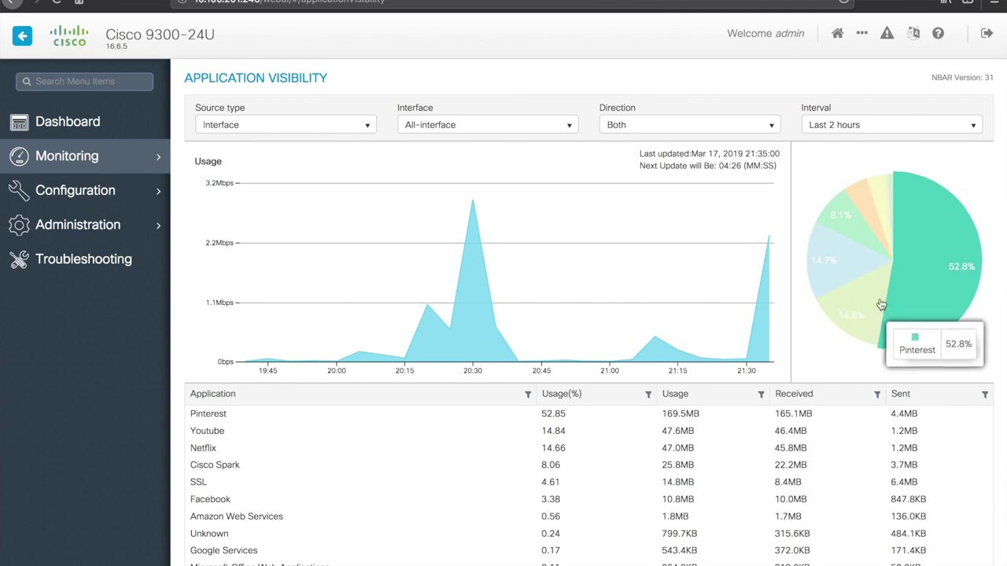
mouse_move(873, 299)
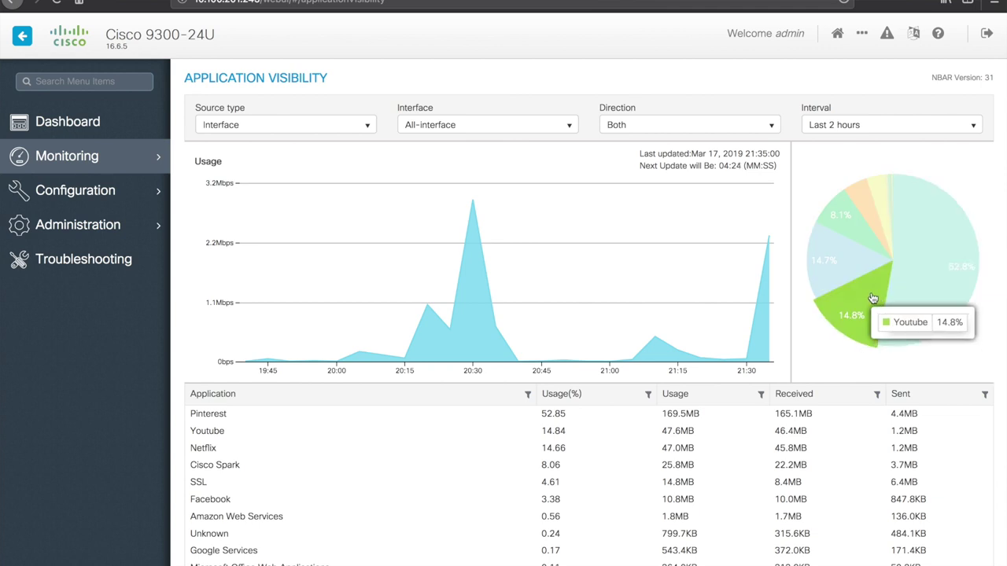
mouse_move(853, 265)
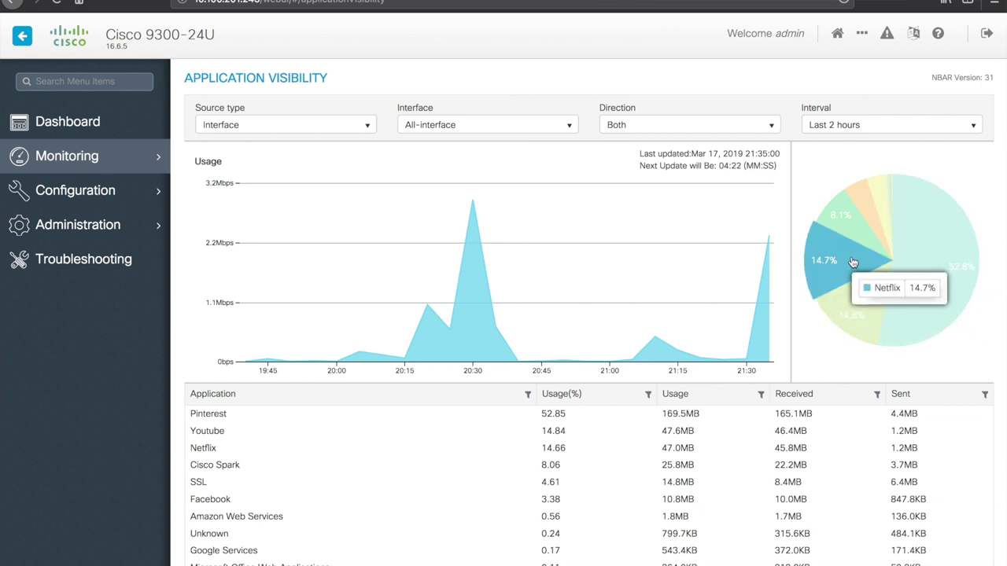
mouse_move(856, 236)
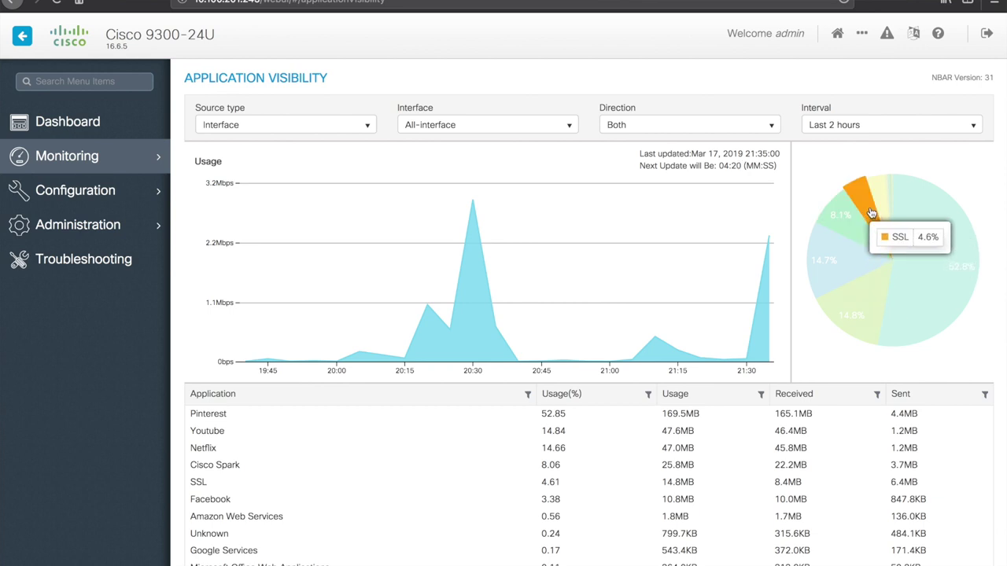
mouse_move(879, 200)
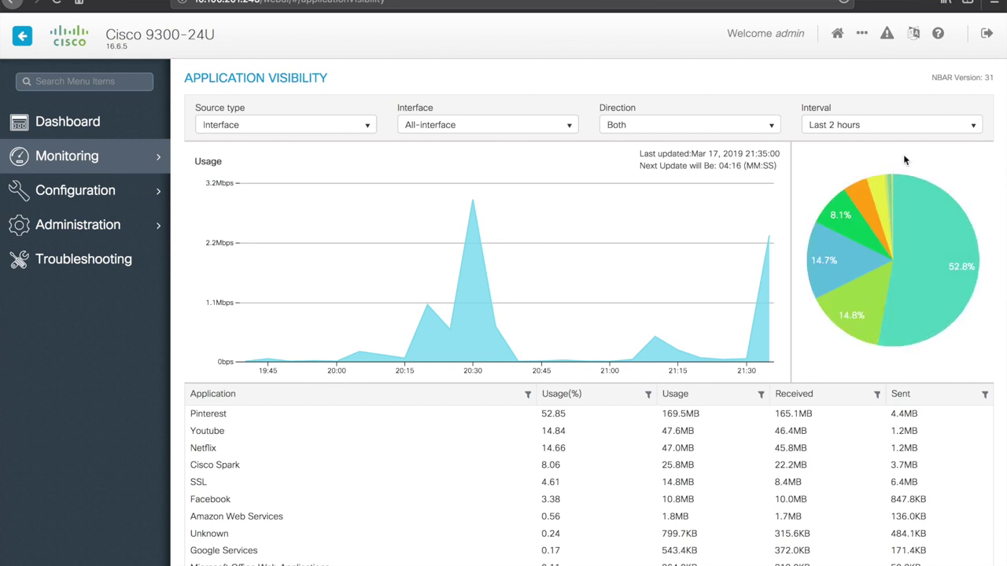
left_click(937, 127)
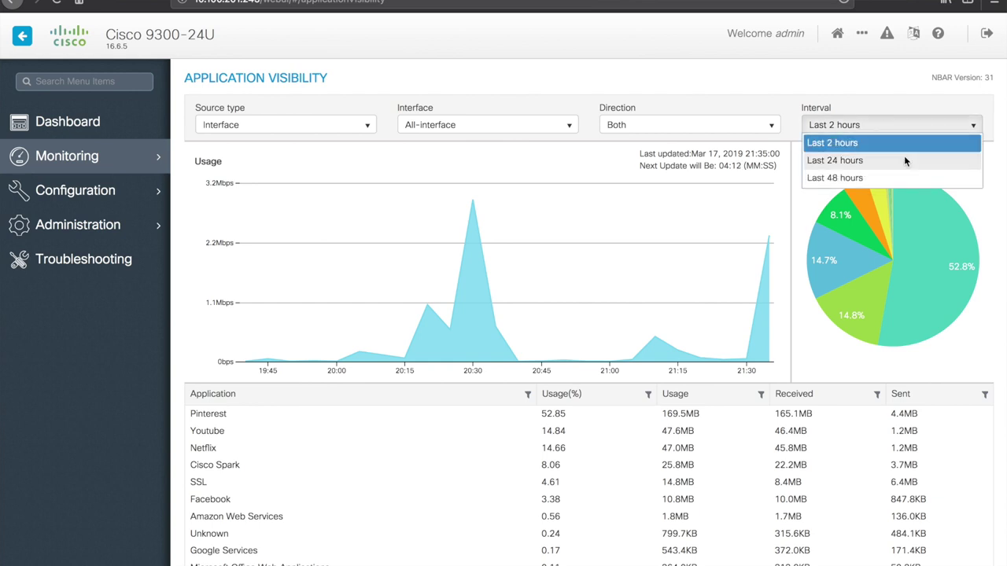
left_click(904, 158)
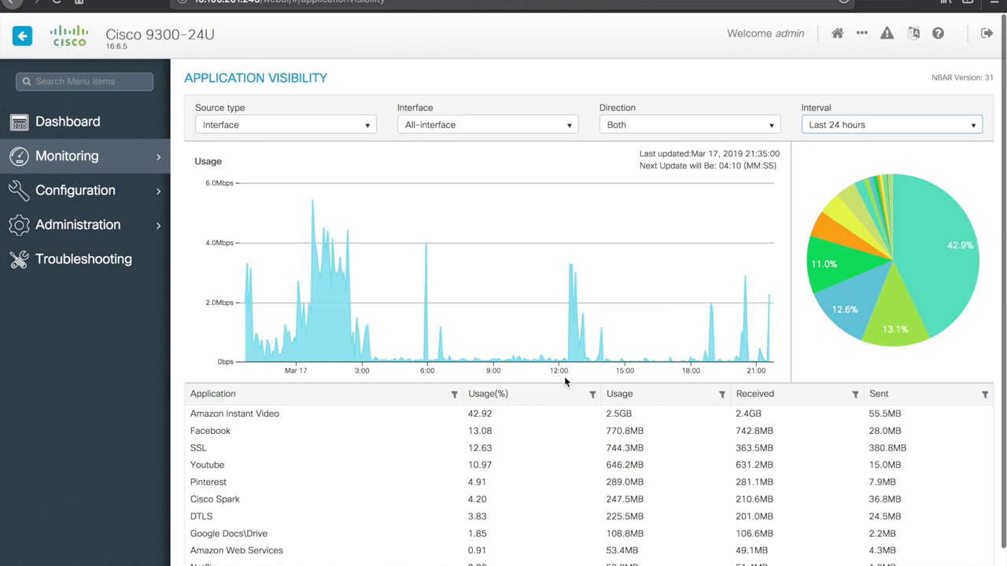
mouse_move(910, 272)
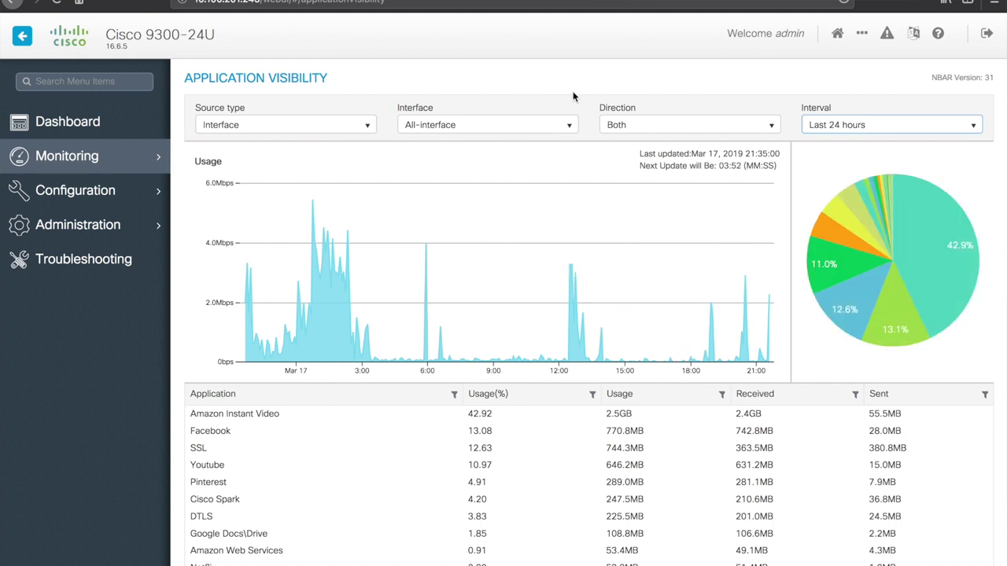
left_click(570, 130)
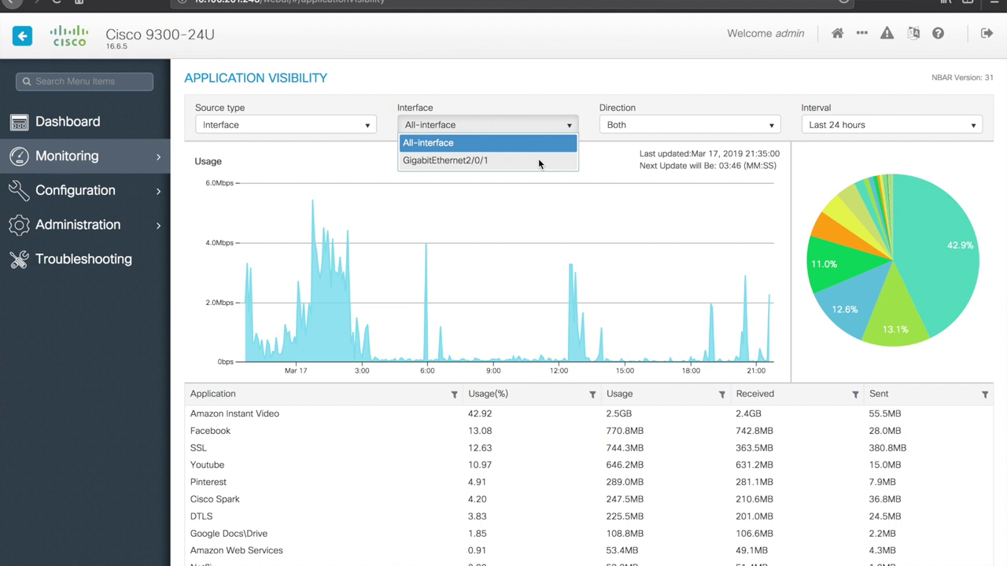
left_click(517, 89)
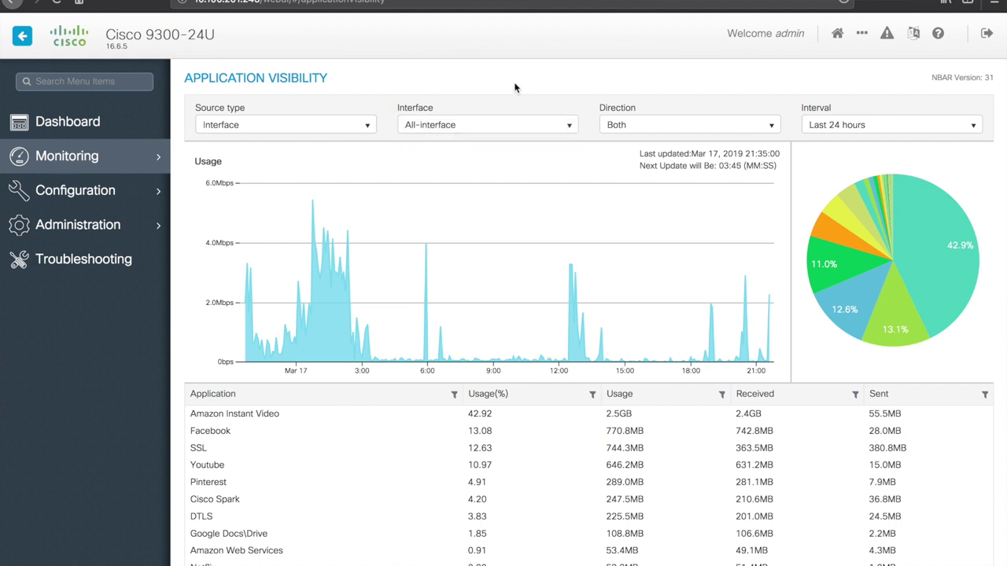
left_click(357, 127)
left_click(411, 92)
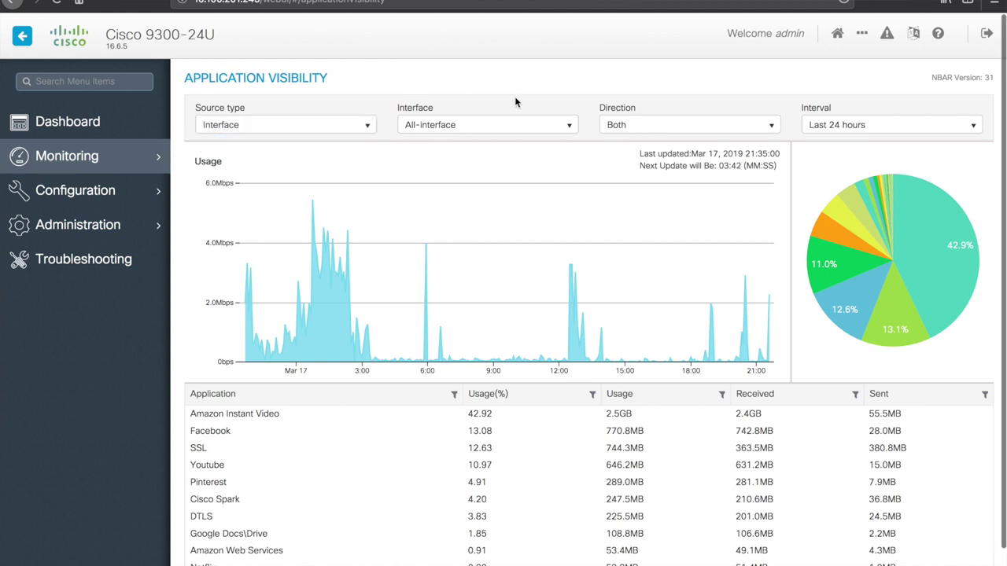
Step: Open Logical Interfaces, view the Loopback and Advanced lists, and cancel adding a port channel
mouse_move(89, 160)
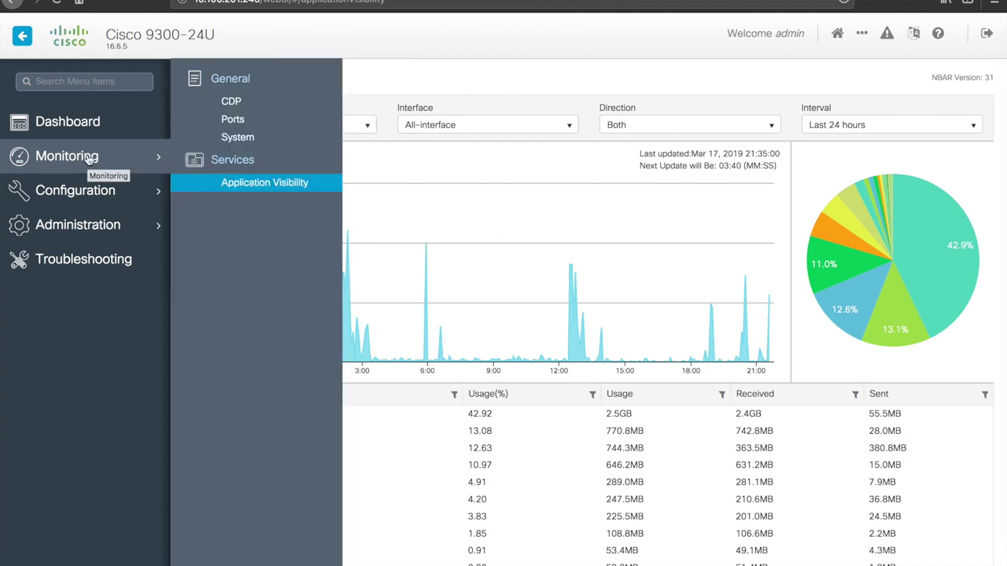
mouse_move(86, 192)
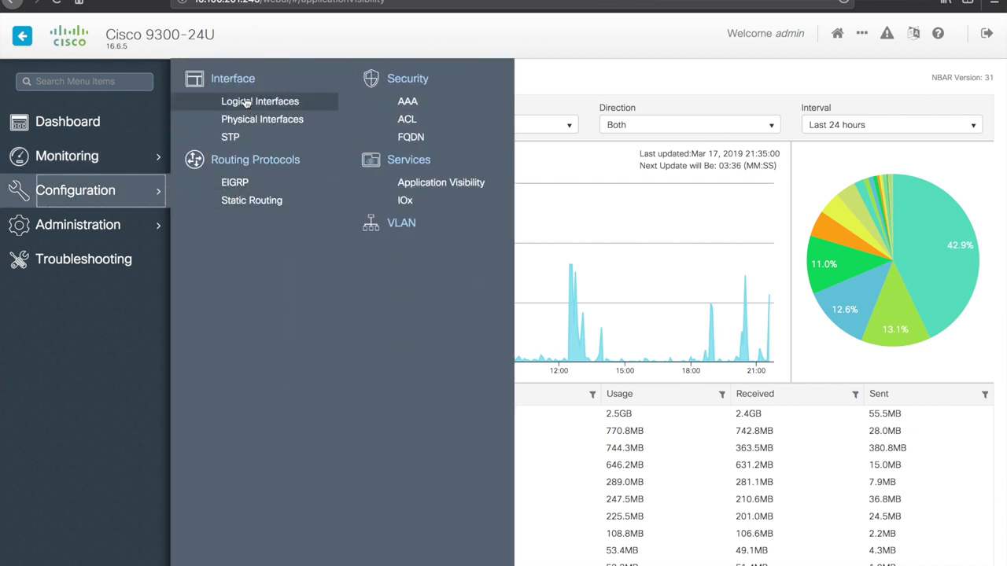
left_click(245, 80)
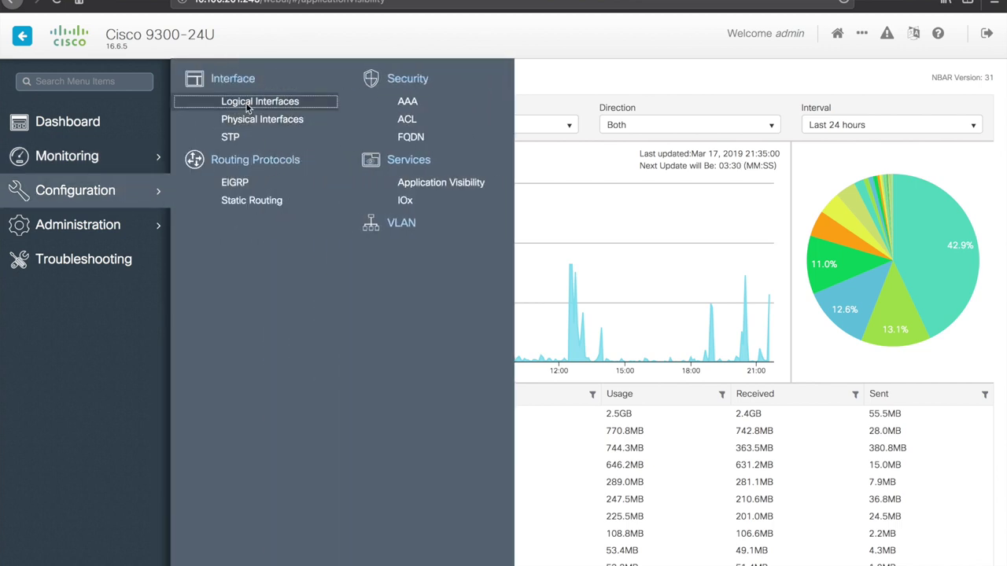
left_click(246, 103)
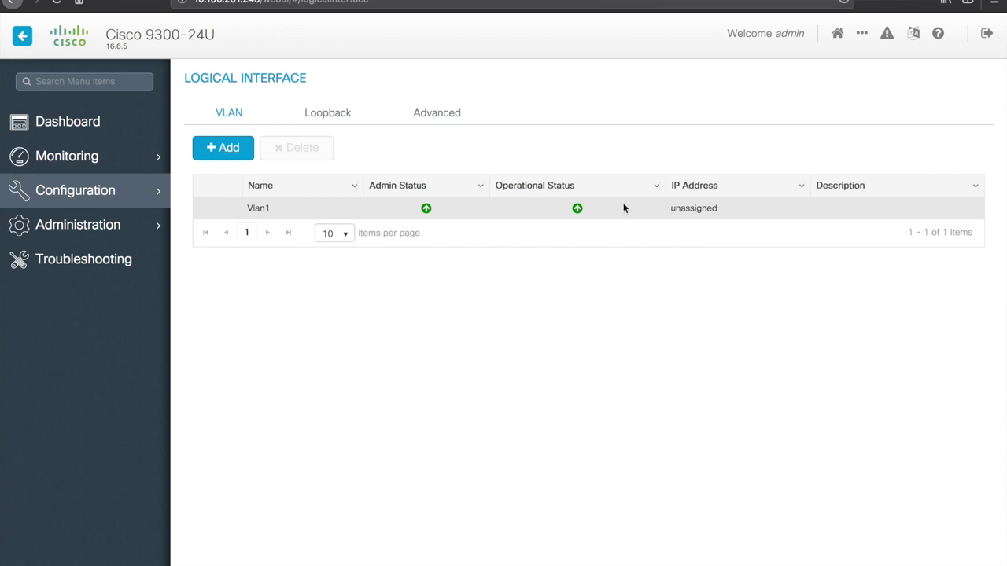
left_click(328, 114)
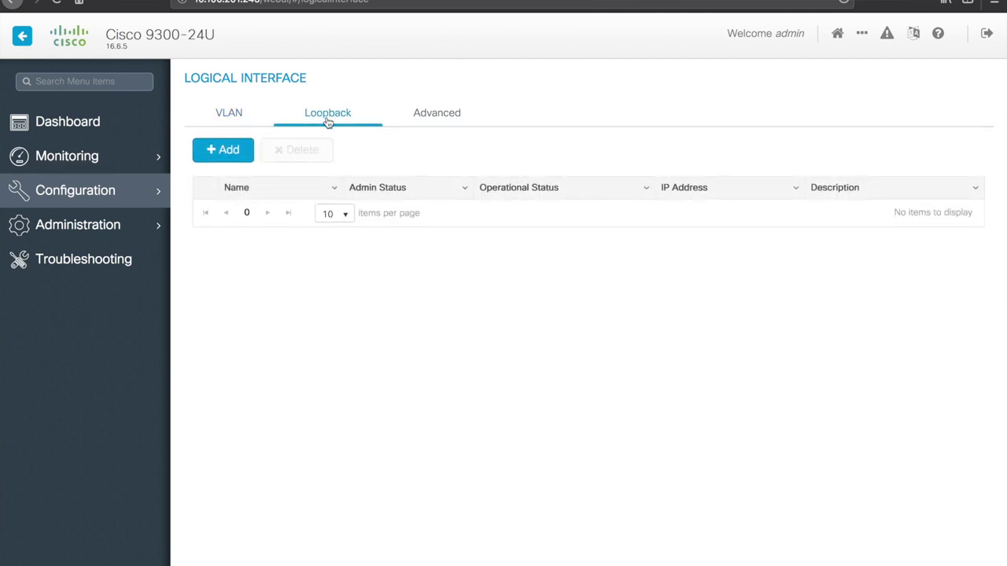
left_click(438, 120)
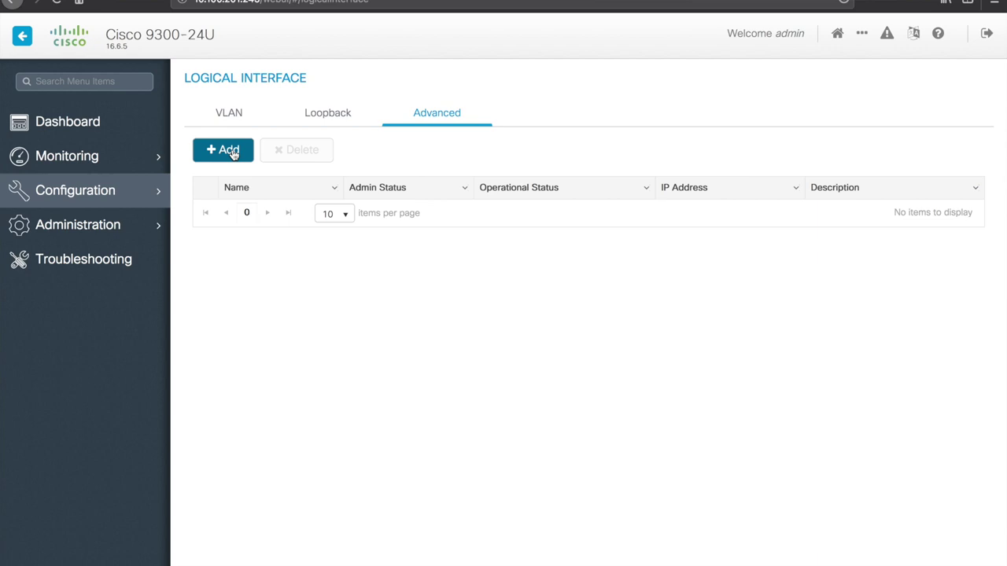
left_click(240, 155)
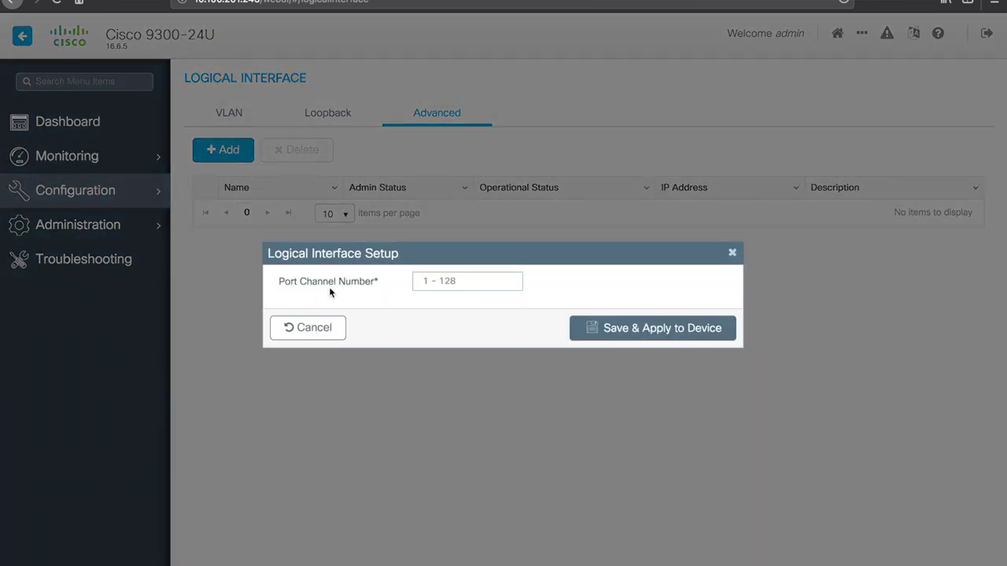
left_click(734, 254)
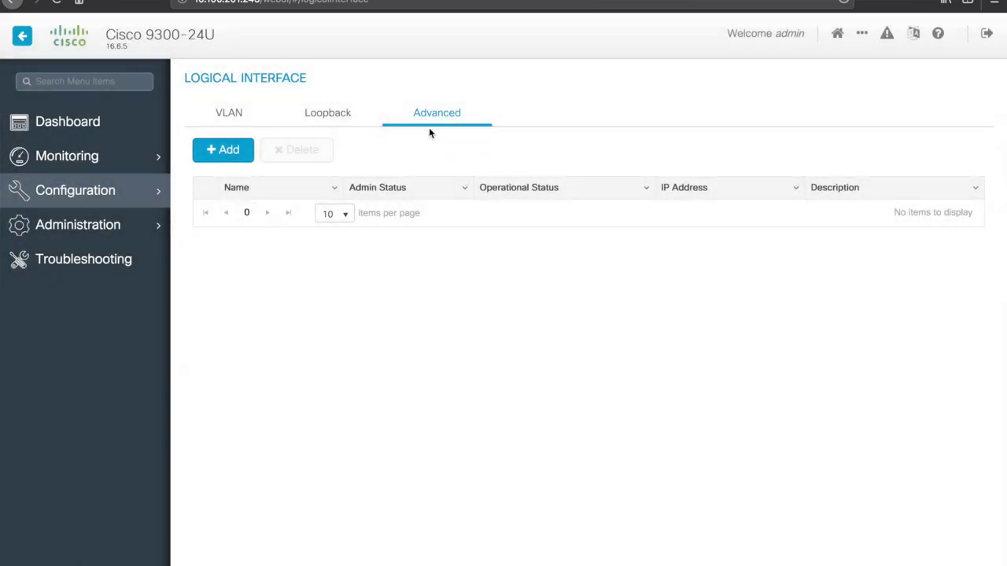
mouse_move(114, 197)
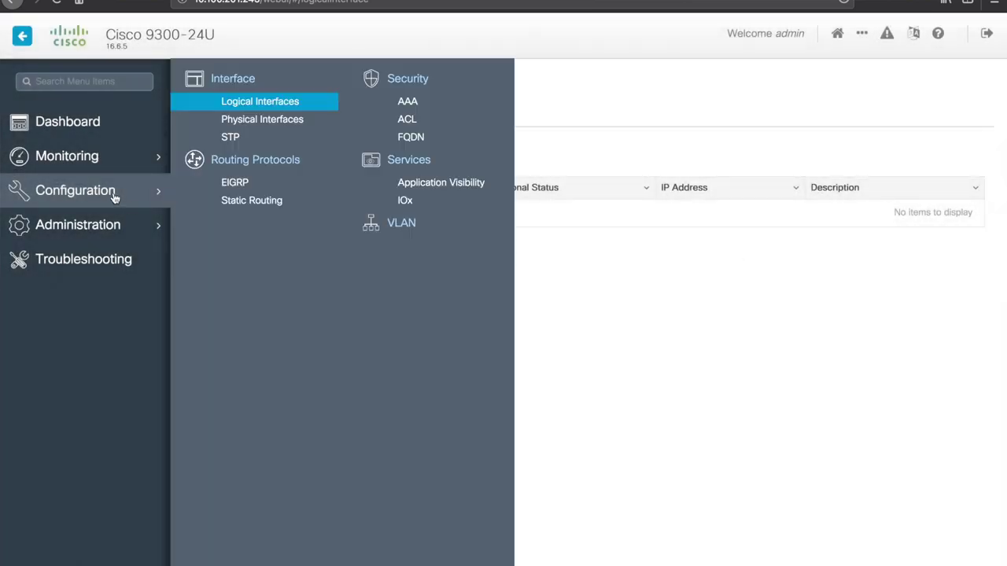
Step: Open GigabitEthernet0/0 from Physical Interfaces to view its Mgmt-vrf and 10.100.201.245 IP settings
left_click(236, 122)
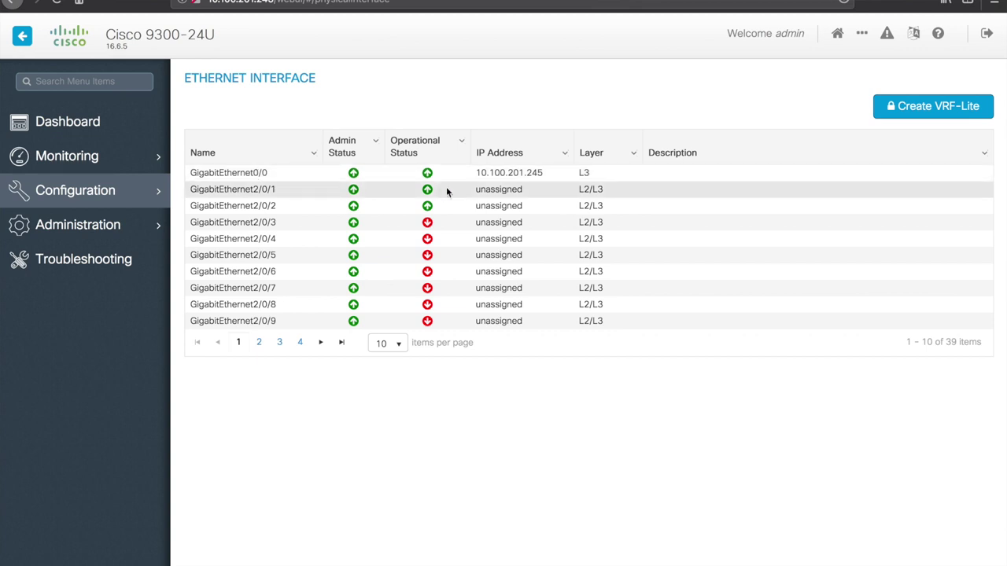
left_click_drag(476, 175, 546, 176)
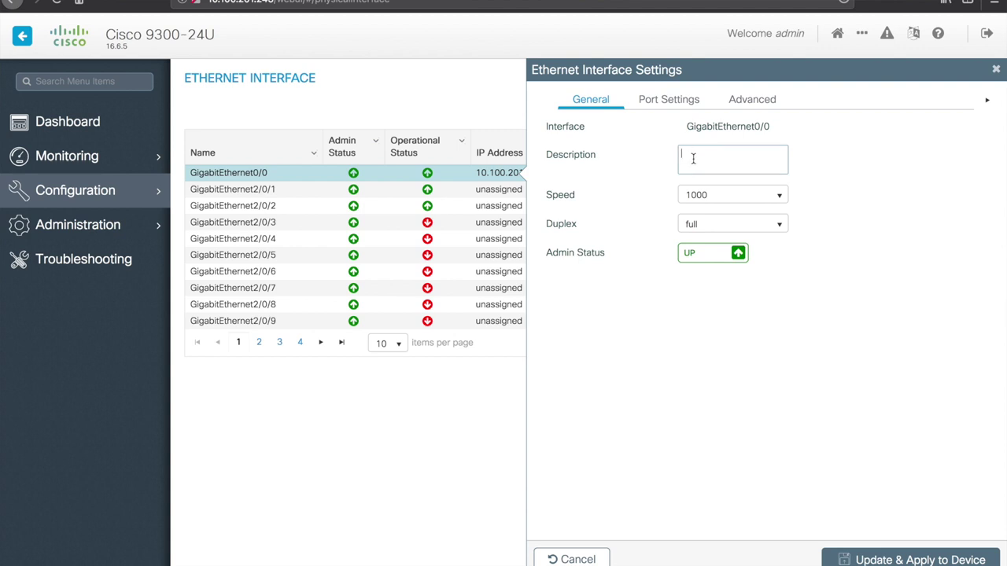
left_click(671, 103)
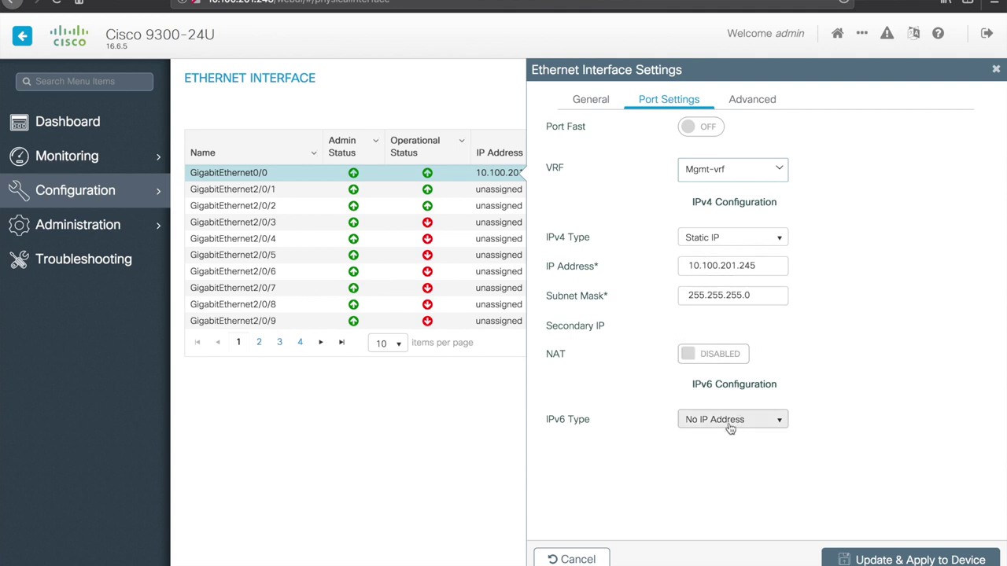
Step: Show GigabitEthernet0/0's Advanced settings for storm control, Auto QoS and ACLs
left_click(754, 102)
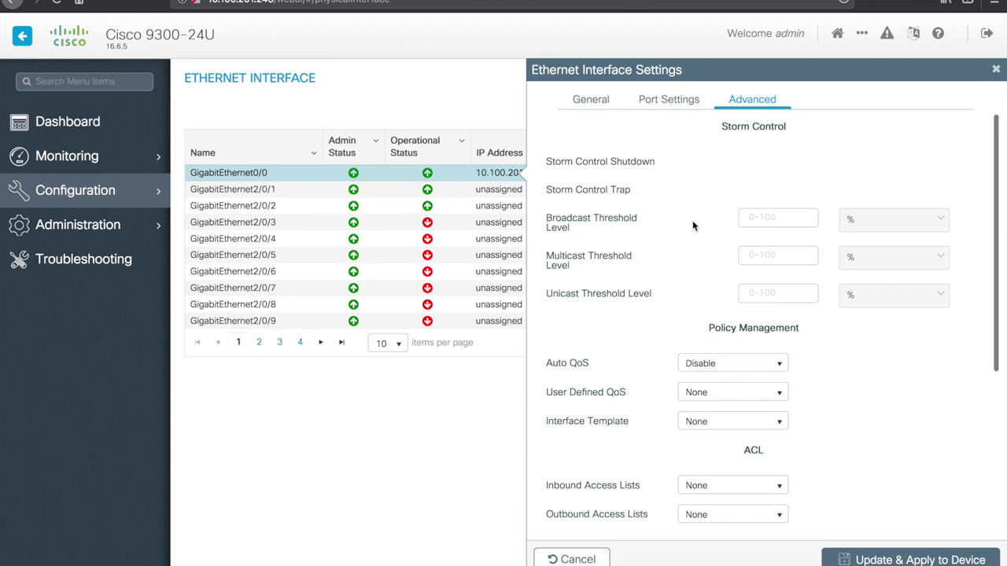
Step: Leave Auto QoS at Disable and User Defined QoS at None, then close the port panel
scroll(693, 225, "down", 2)
scroll(692, 226, "down", 2)
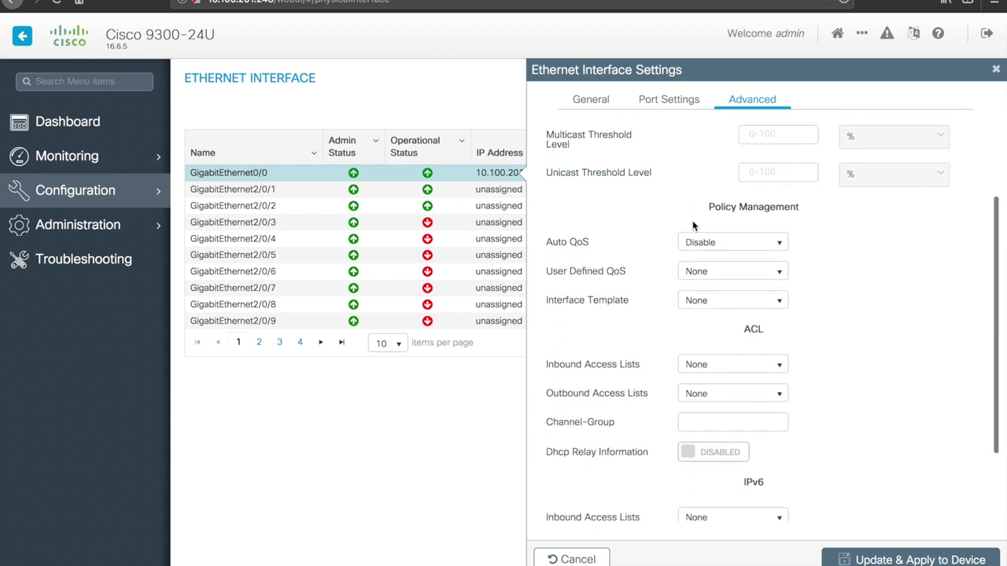
scroll(692, 226, "up", 3)
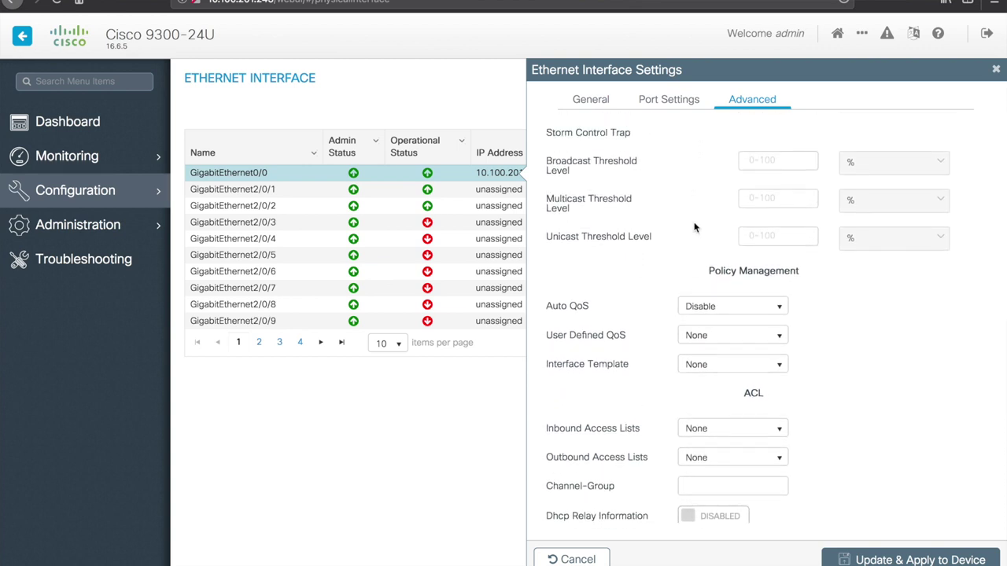
left_click(780, 308)
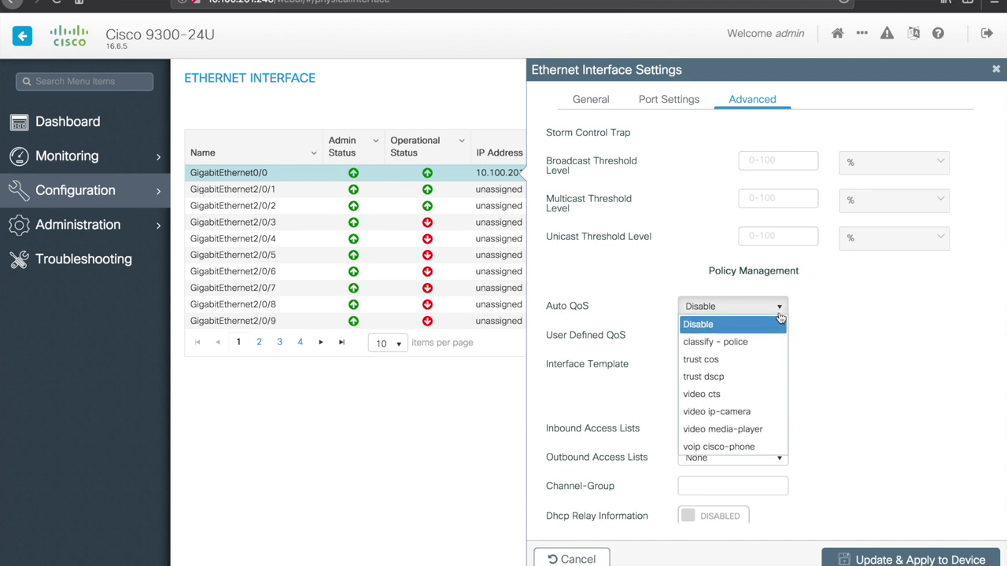
left_click(833, 288)
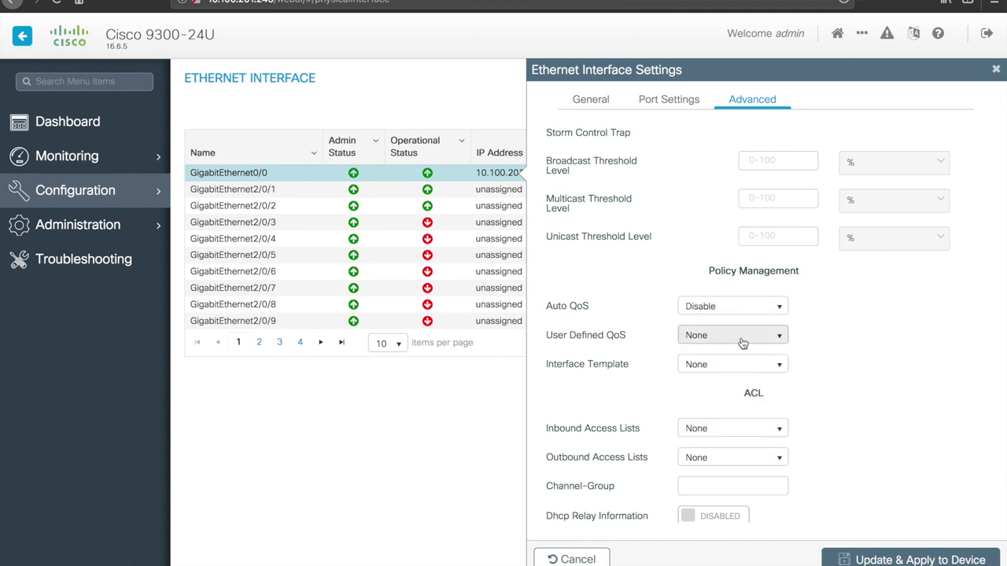
left_click(782, 336)
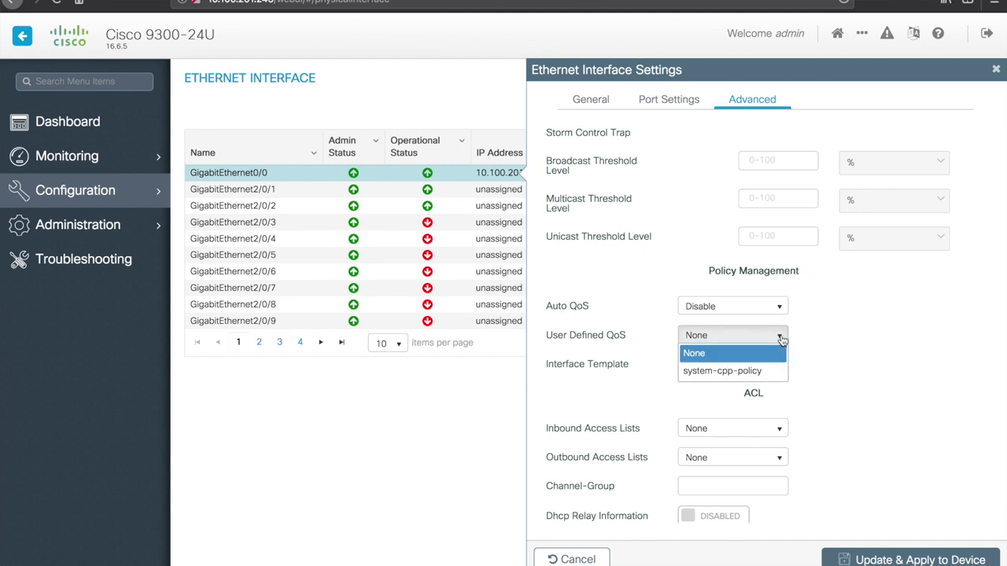
left_click(826, 327)
scroll(663, 371, "down", 2)
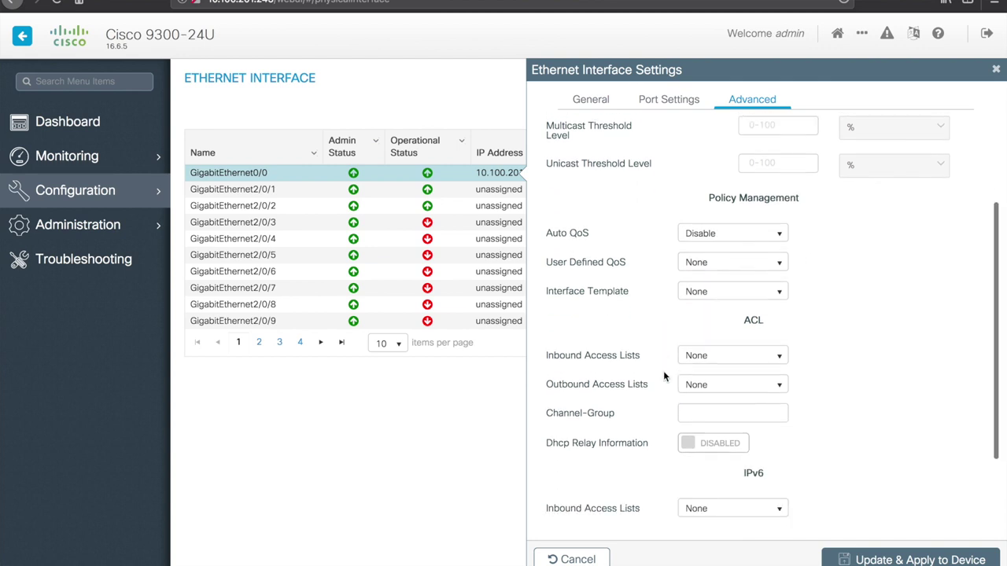
scroll(663, 370, "down", 3)
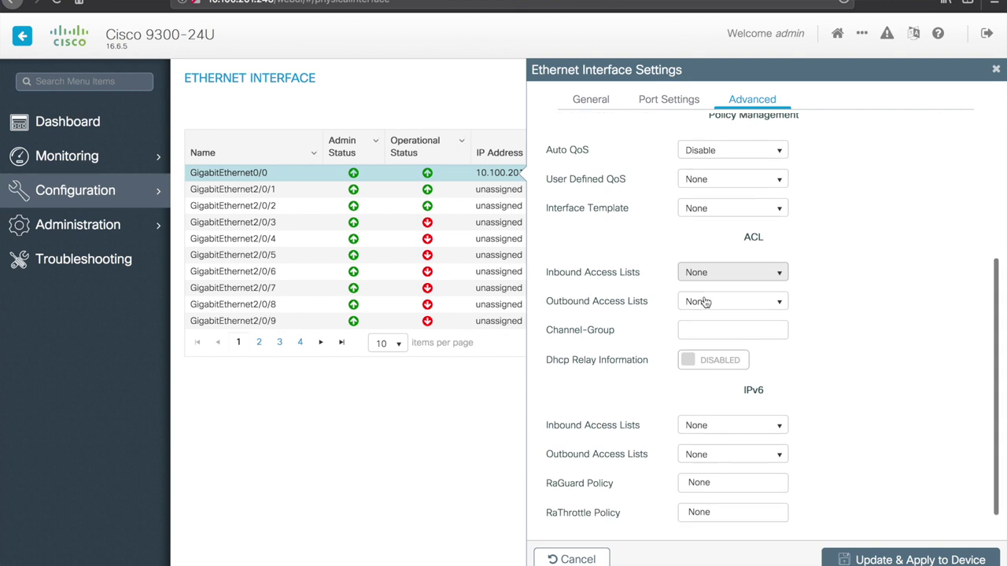
scroll(706, 302, "down", 1)
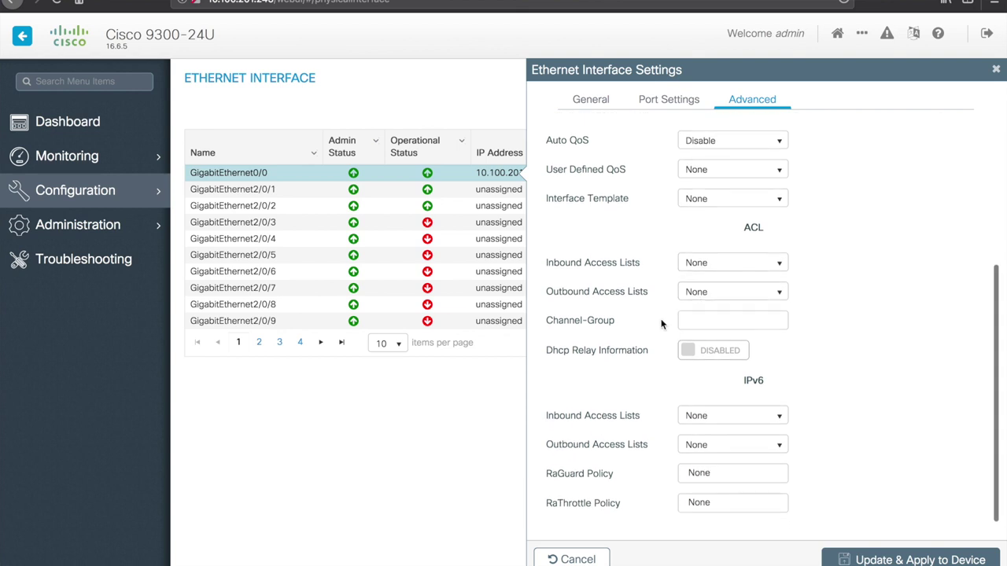
scroll(649, 386, "up", 3)
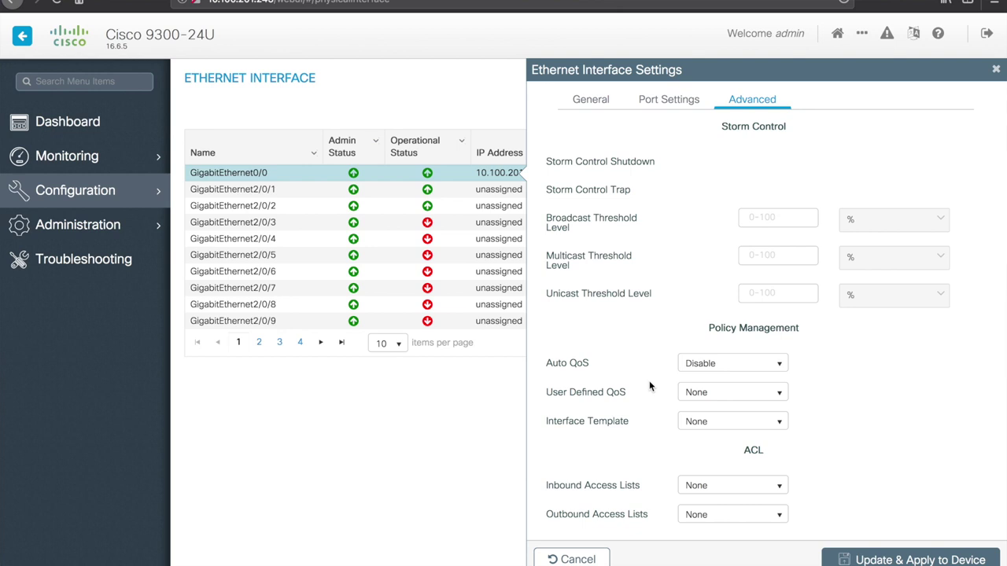
left_click(996, 70)
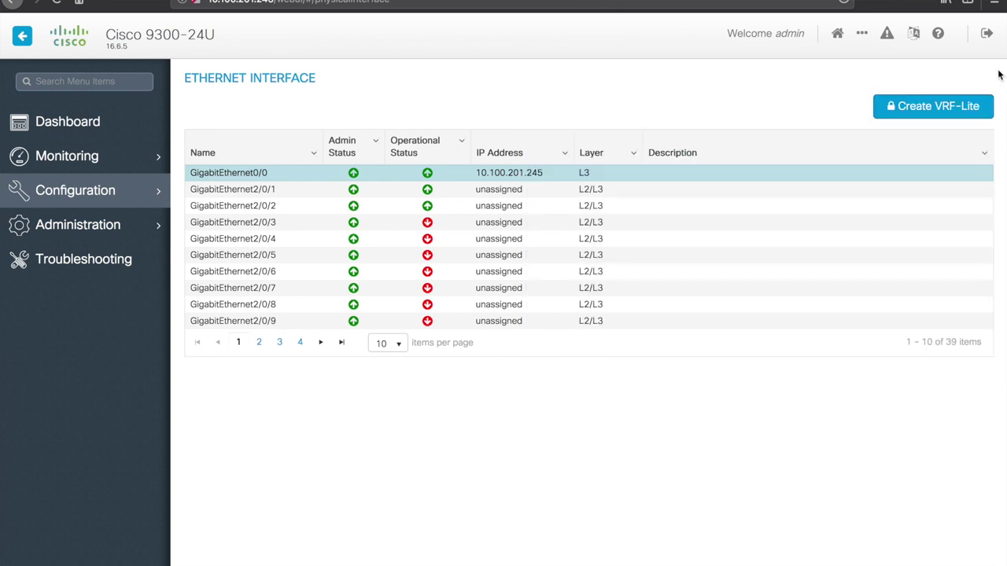
Step: Open the Spanning Tree configuration page, keeping the STP mode at RPVST
mouse_move(139, 197)
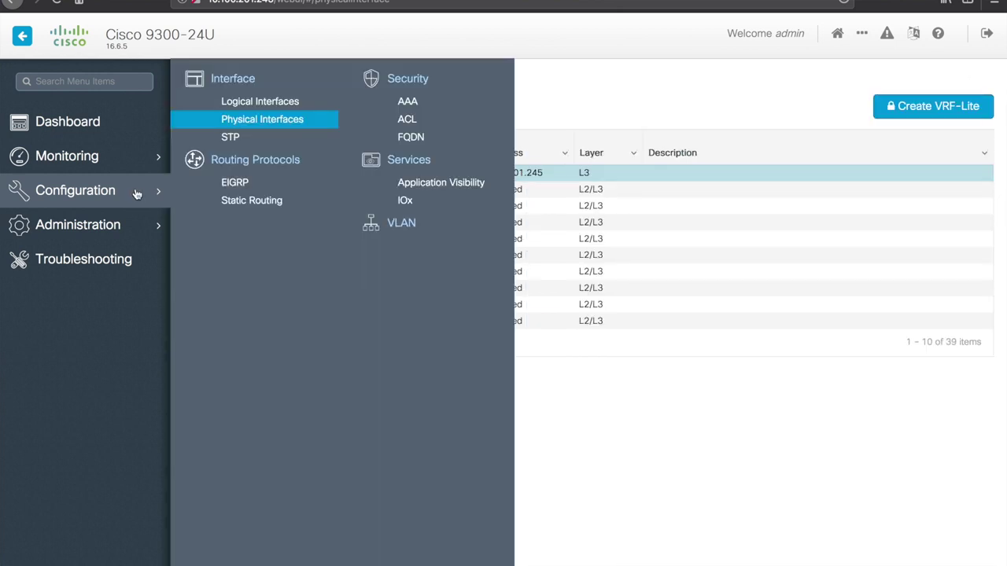
left_click(236, 137)
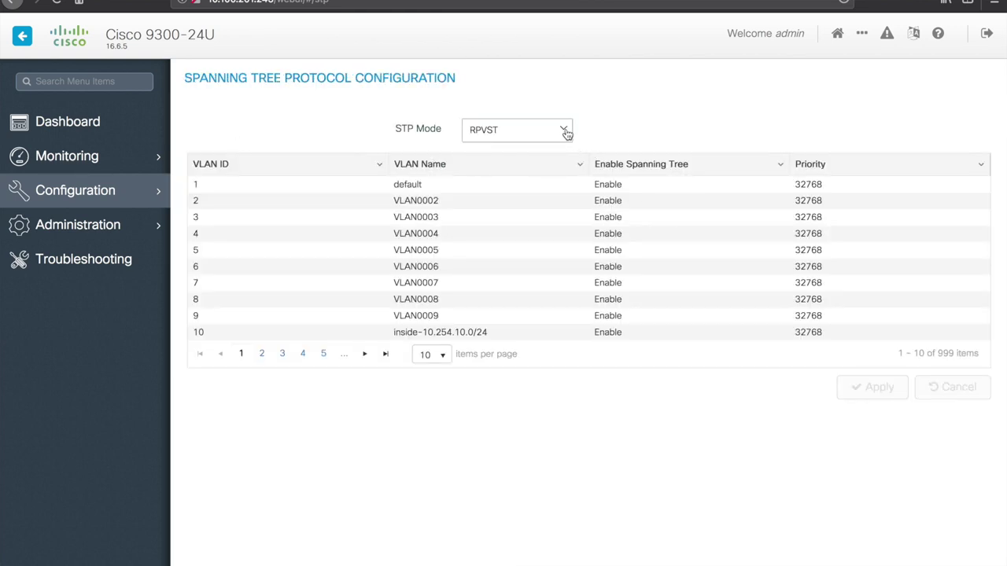
left_click(567, 134)
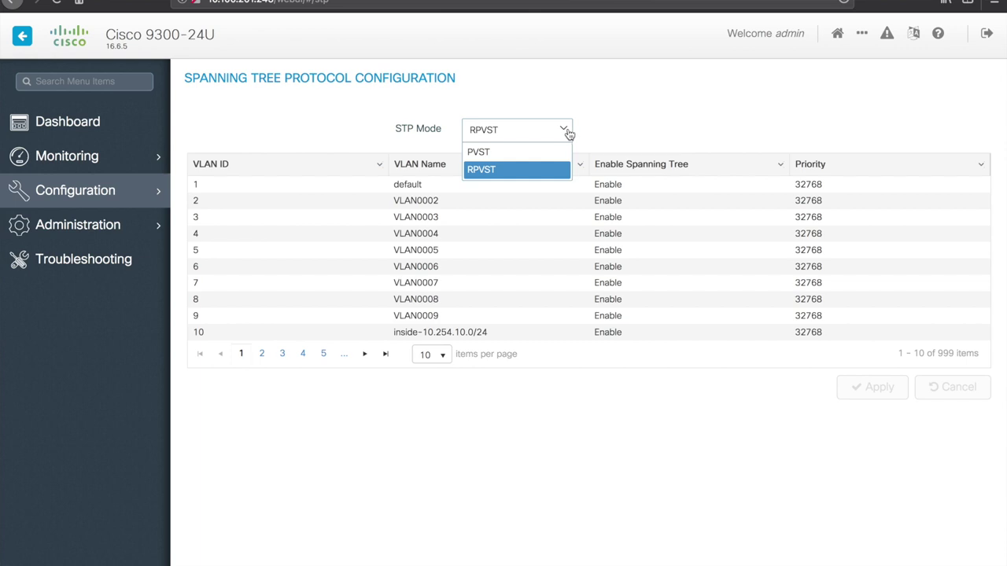
left_click(534, 170)
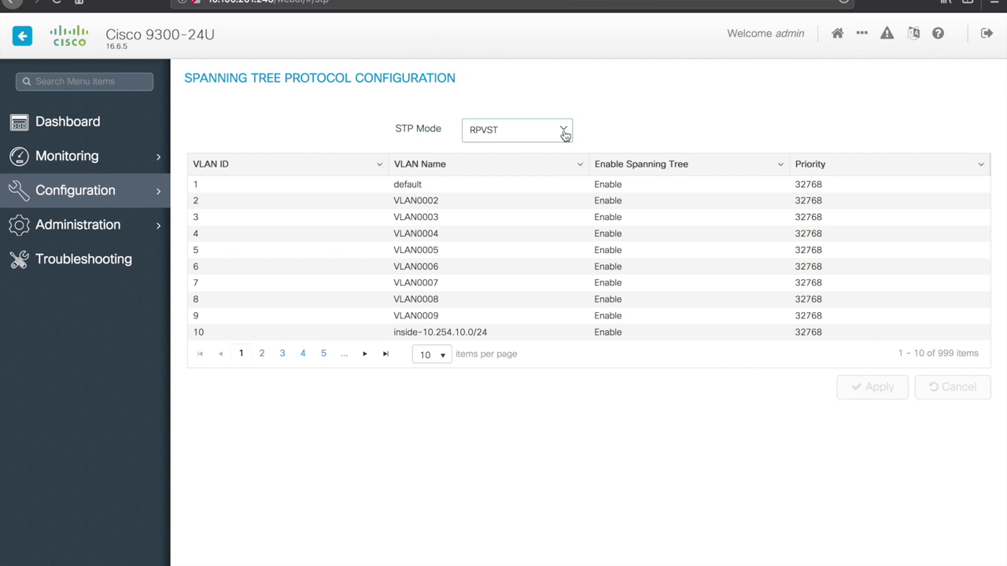
left_click(563, 132)
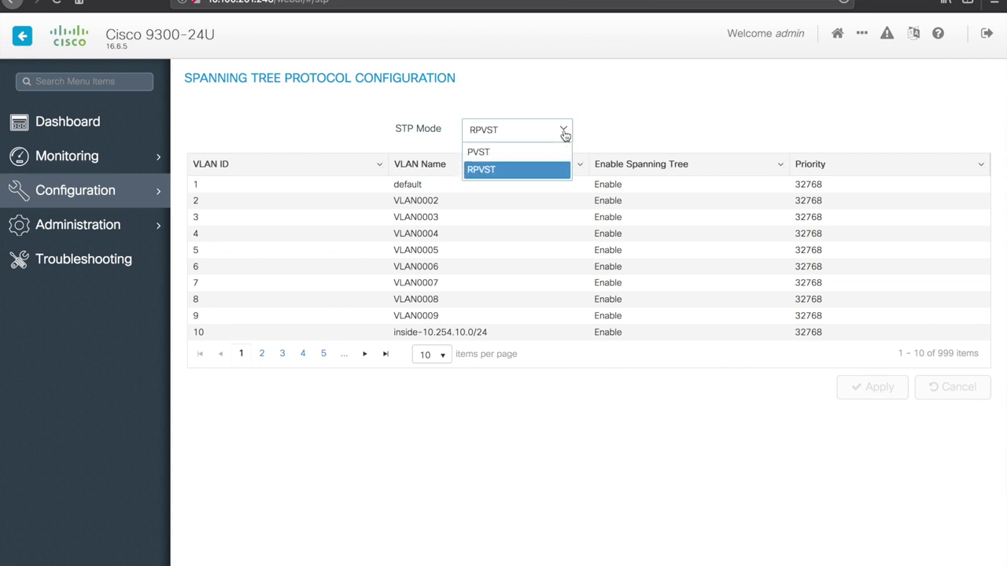
left_click(618, 130)
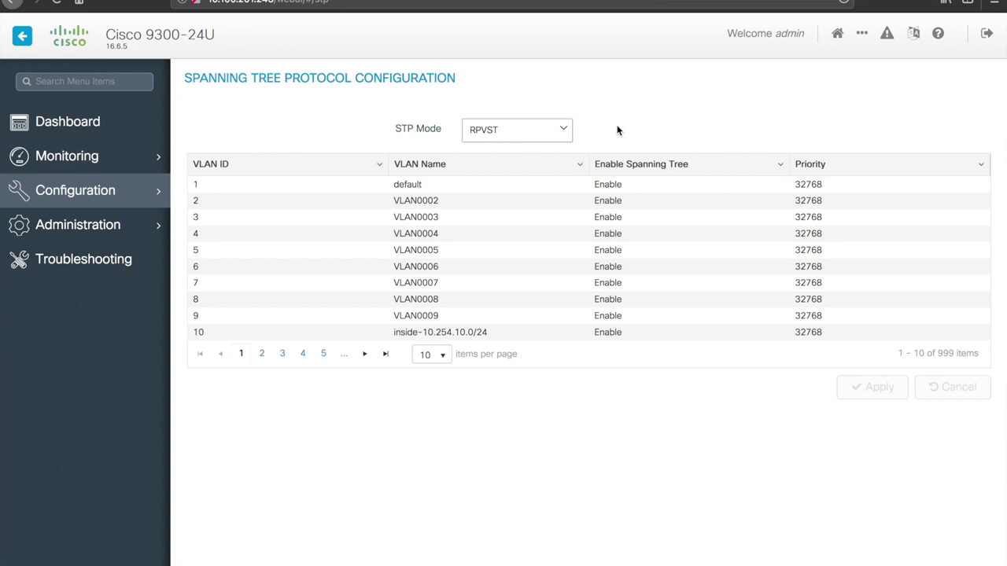
Step: Show 100 VLANs per page in the spanning tree table and scroll through it
left_click(436, 354)
left_click(438, 425)
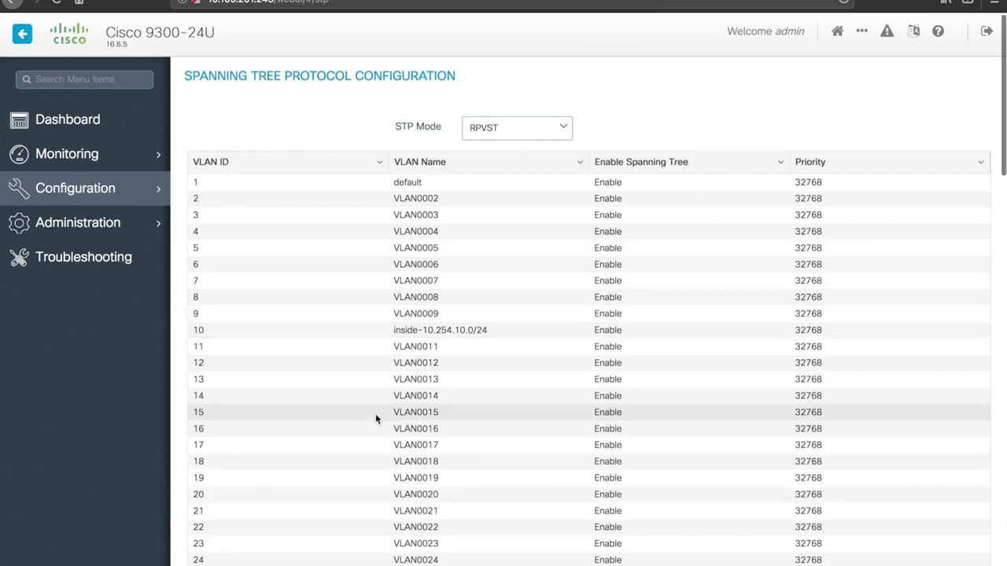
scroll(376, 415, "down", 10)
scroll(375, 419, "up", 10)
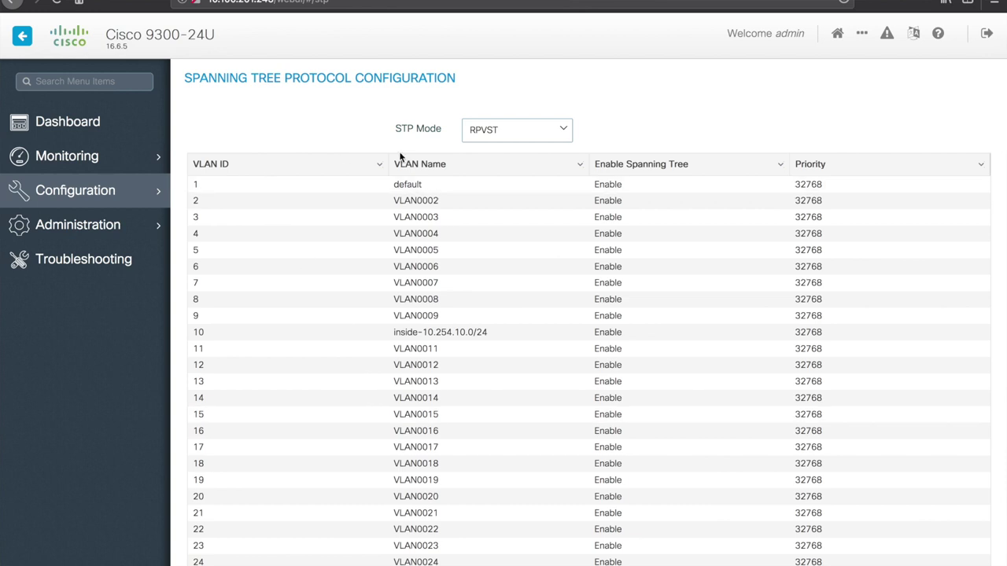
Step: Open the EIGRP page and start a new EIGRP instance in Advanced mode
mouse_move(150, 197)
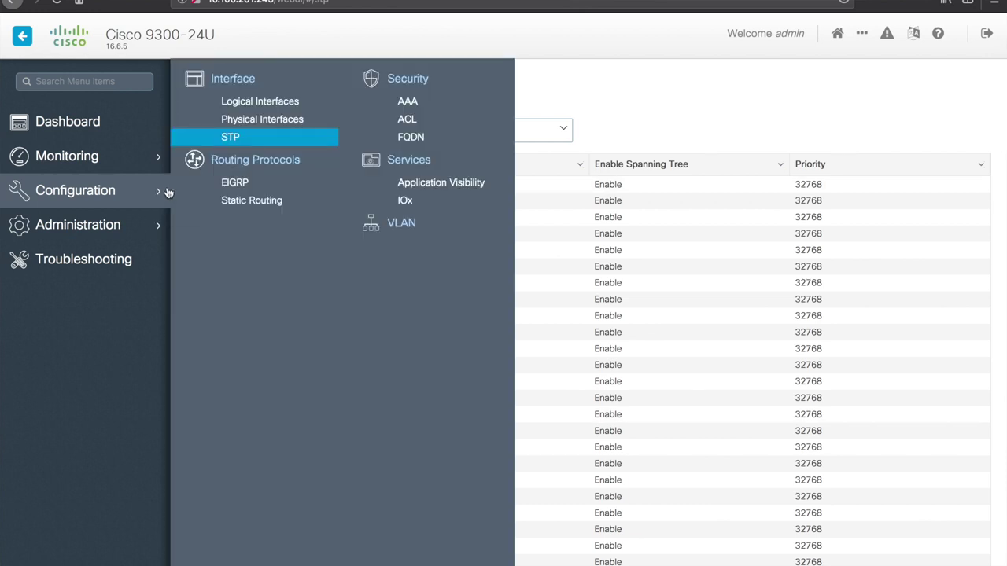
left_click(240, 184)
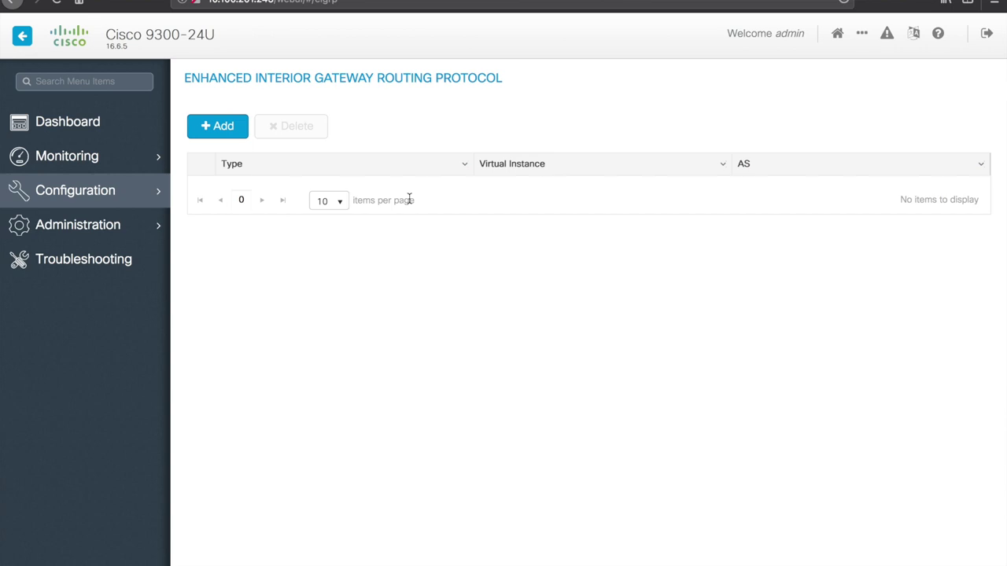
mouse_move(113, 195)
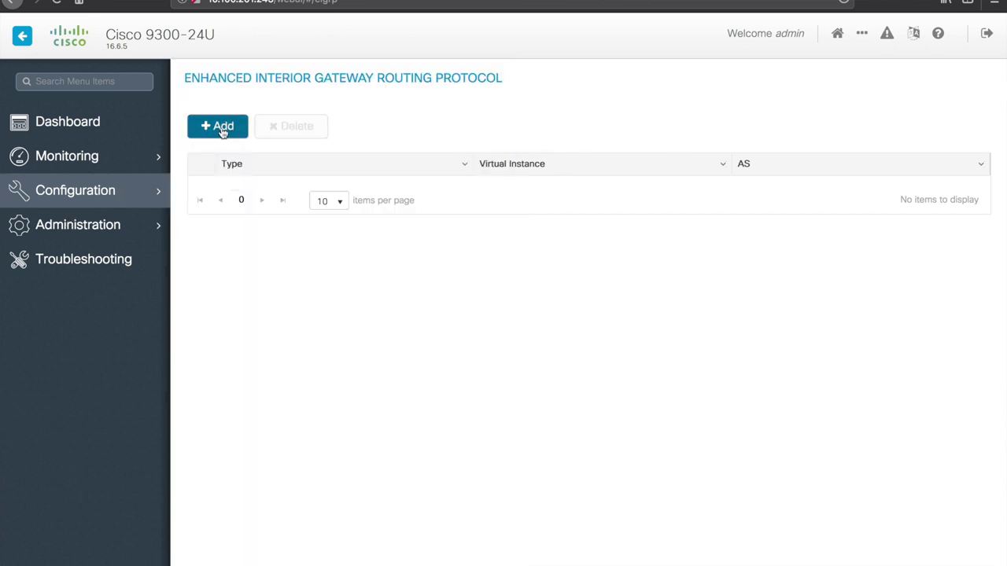
left_click(222, 129)
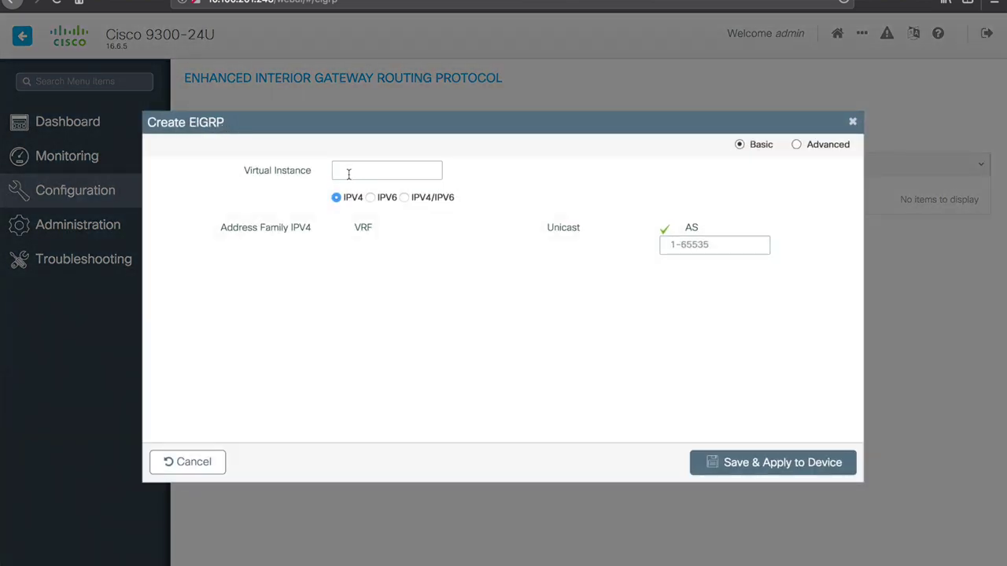
left_click(797, 144)
Step: Check the Redistribute options in the Create EIGRP form, leaving it set to none
scroll(455, 293, "down", 1)
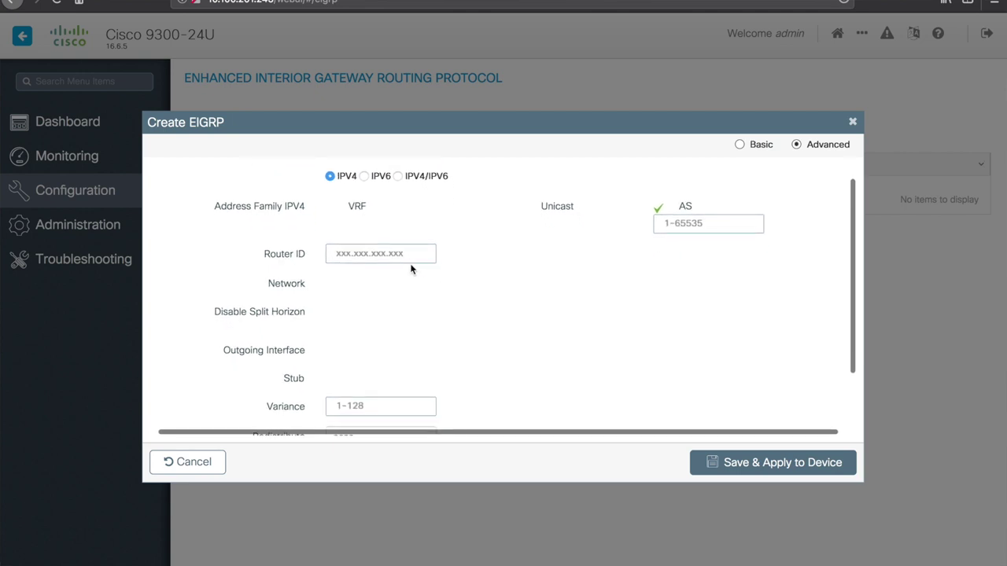
scroll(548, 250, "down", 2)
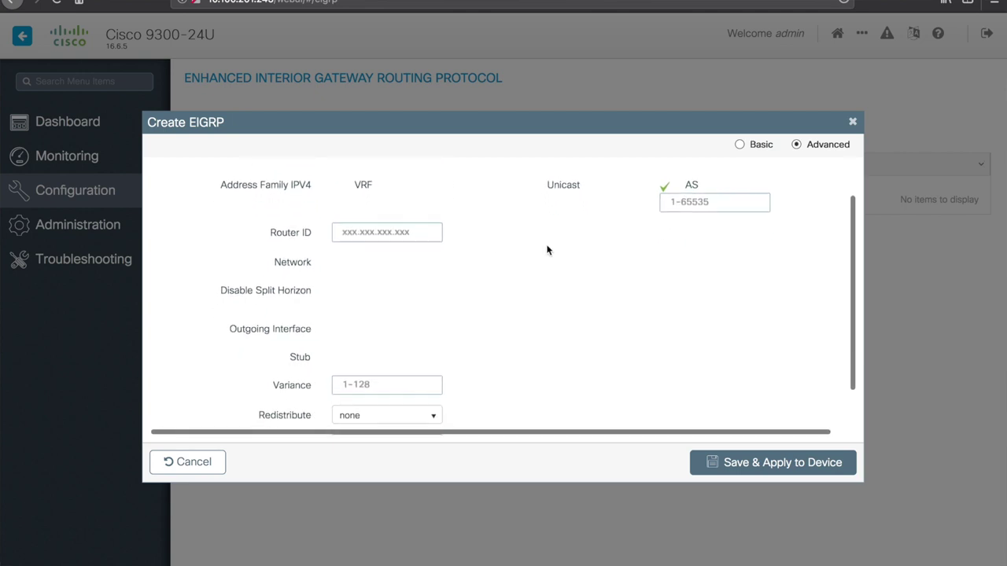
scroll(548, 250, "down", 2)
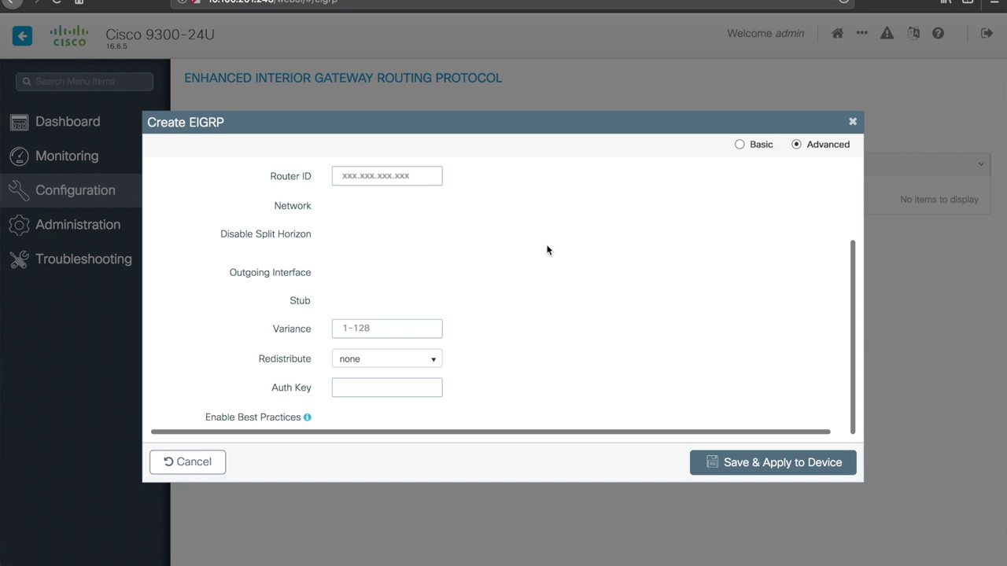
left_click(436, 359)
left_click(498, 331)
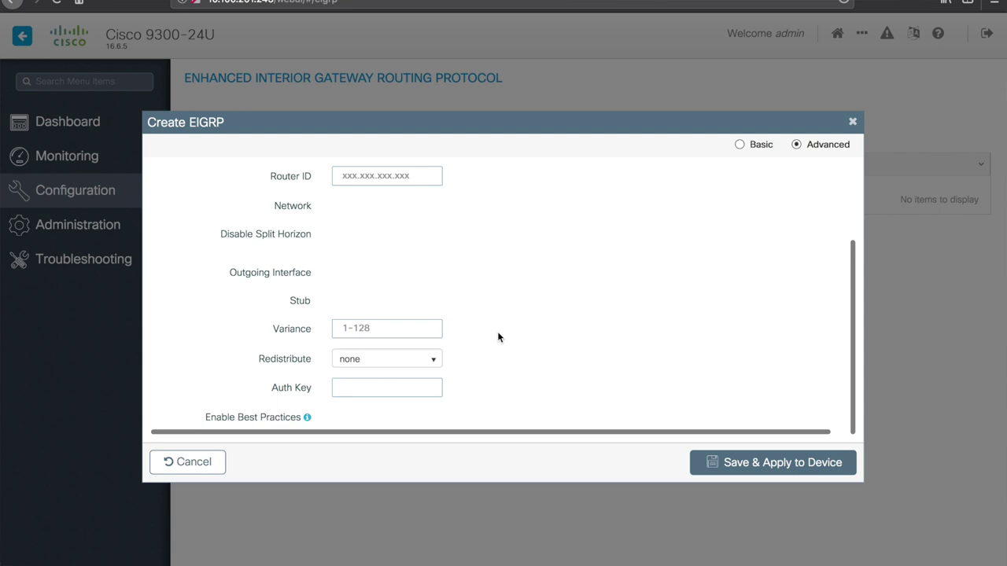
left_click(434, 360)
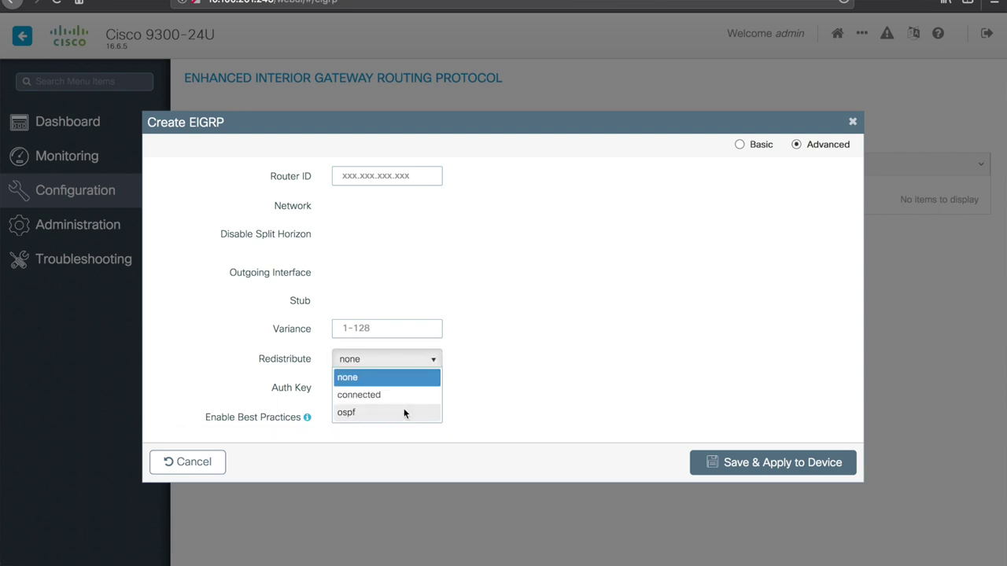
left_click(502, 344)
scroll(506, 332, "up", 3)
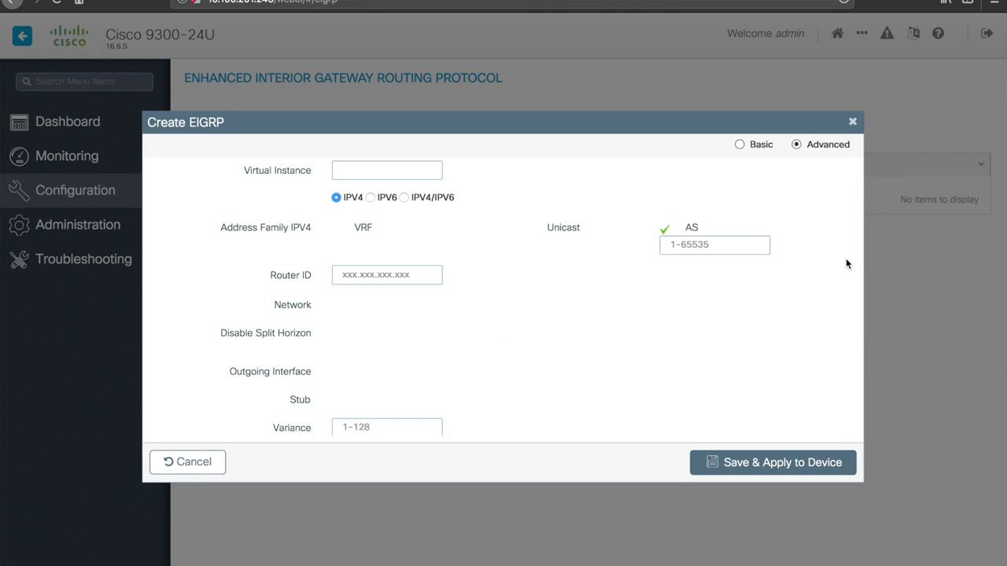
Step: Cancel the new EIGRP instance and go to the Static Routing page
left_click(852, 121)
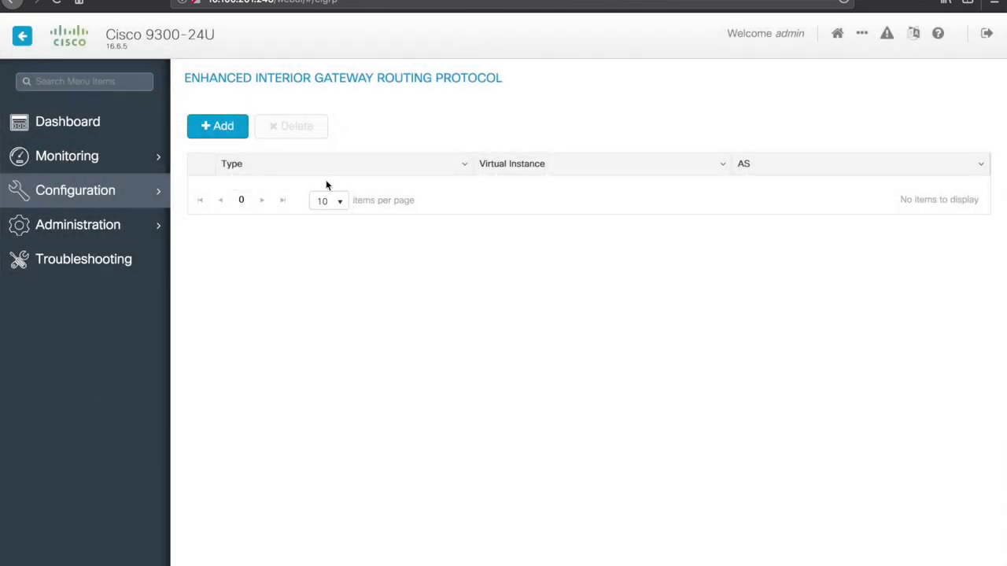
mouse_move(132, 195)
left_click(252, 201)
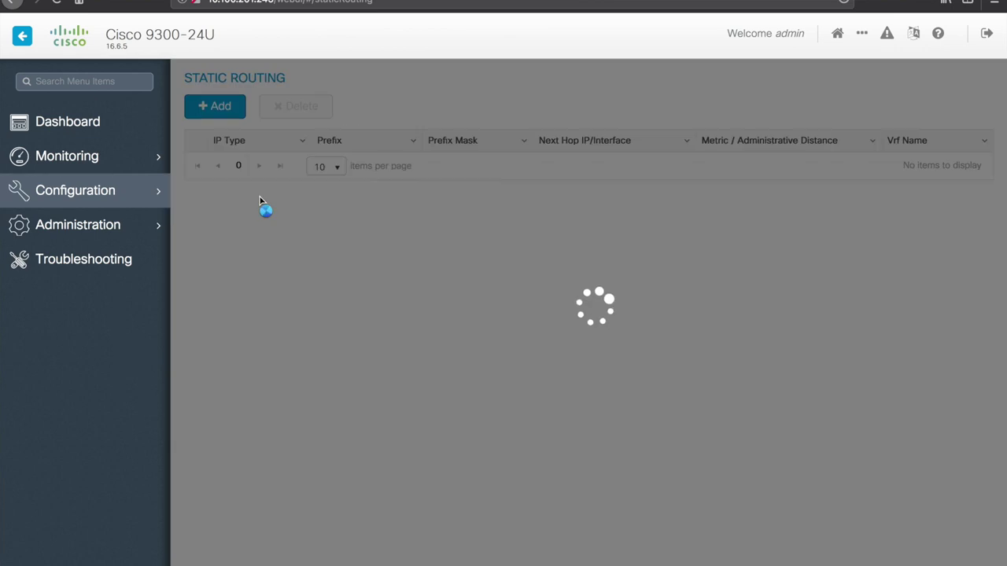
Step: Open a Create Static Route form and discard it unfilled, leaving no routes
left_click(228, 110)
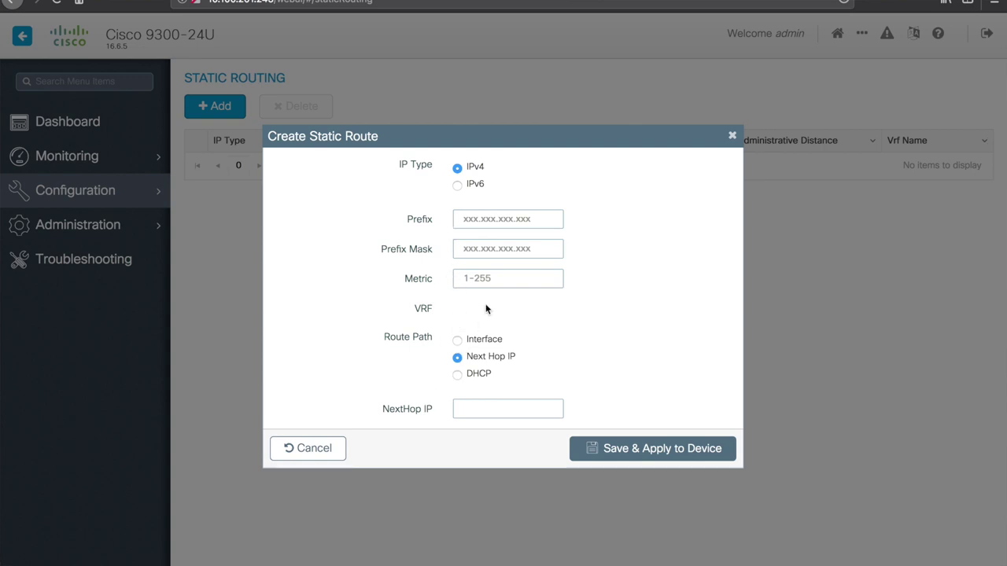
left_click(732, 135)
left_click(129, 192)
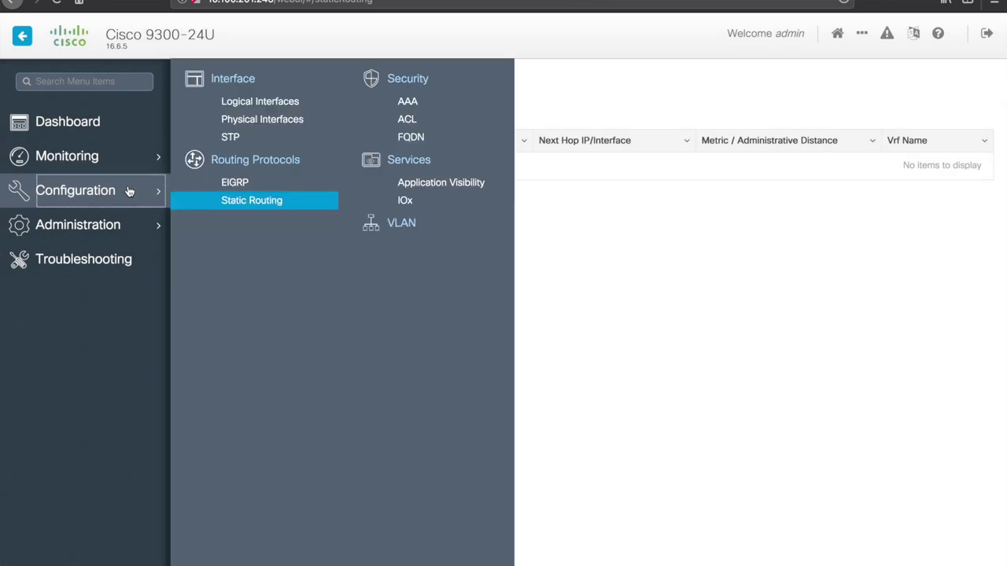
Step: Go through the AAA Wizard in Advanced mode, then close it without adding a server
left_click(417, 103)
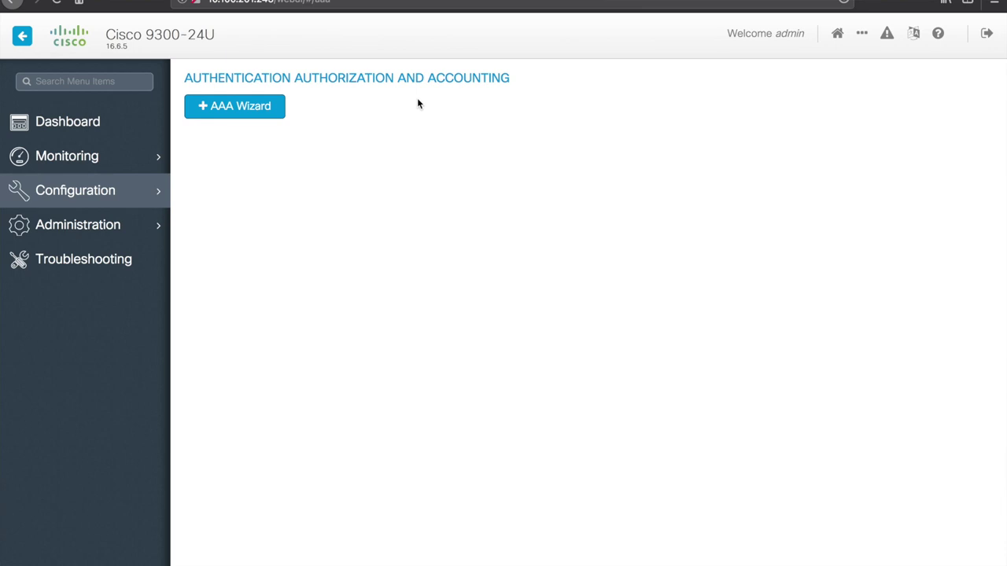
left_click(266, 113)
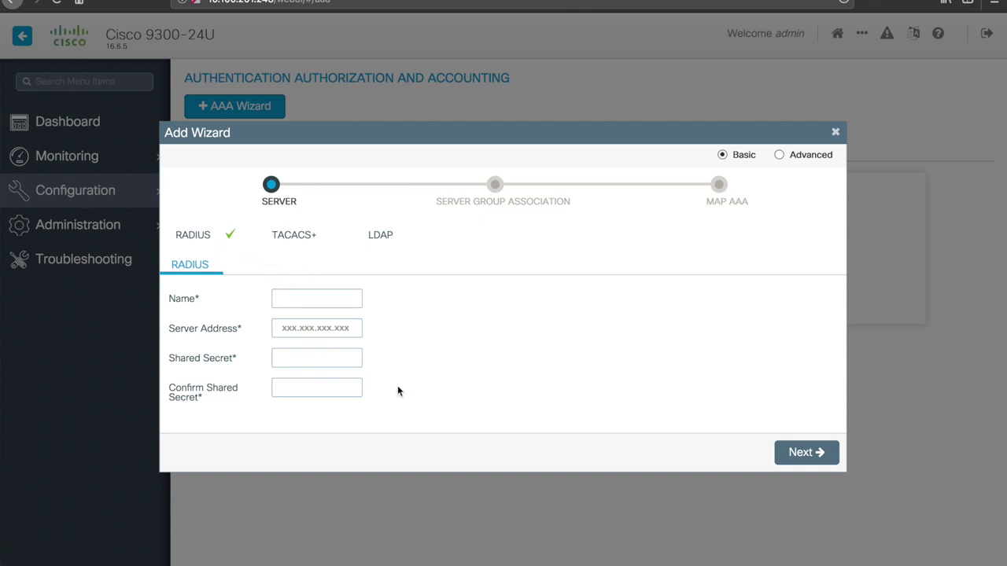
left_click(779, 155)
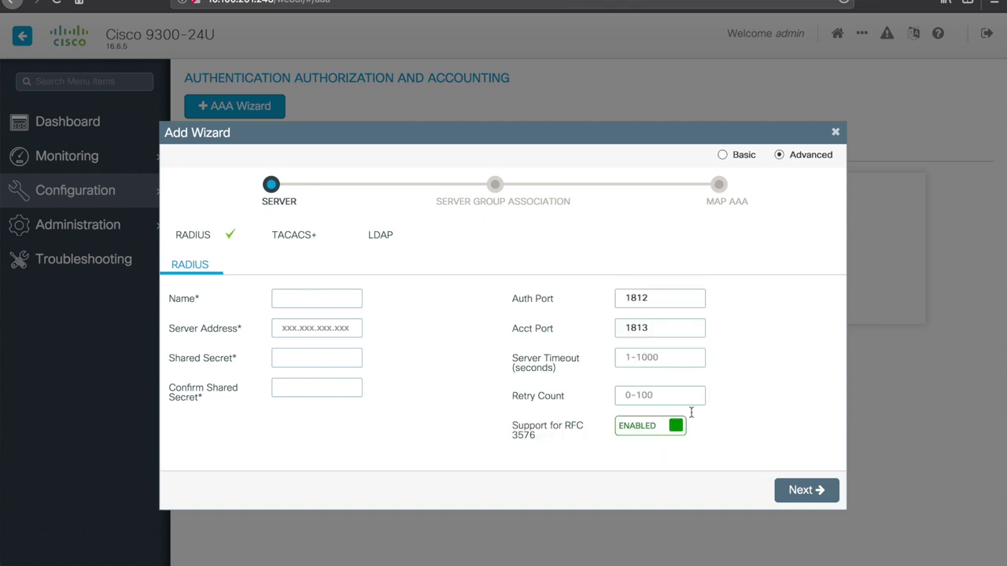
left_click(800, 491)
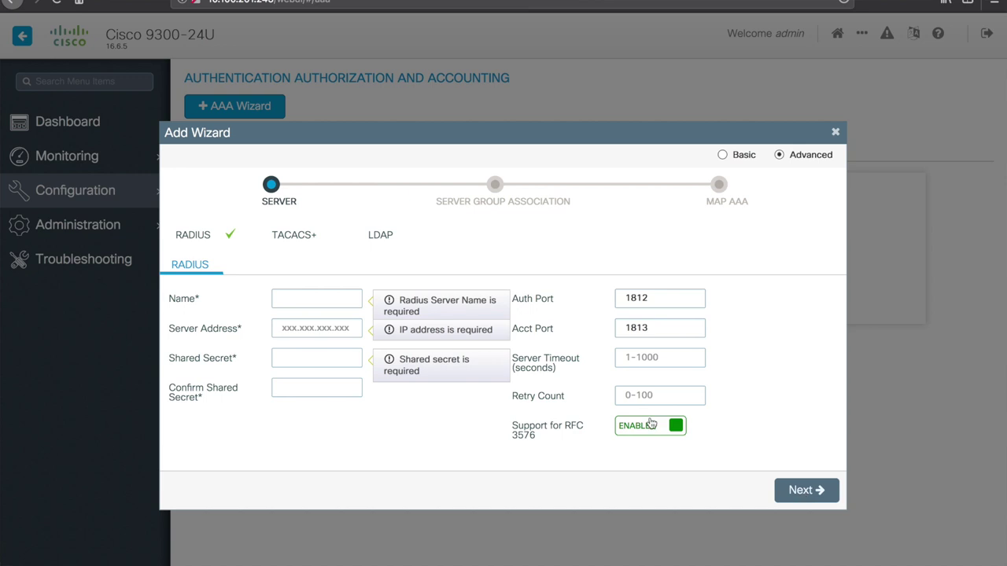
left_click(837, 133)
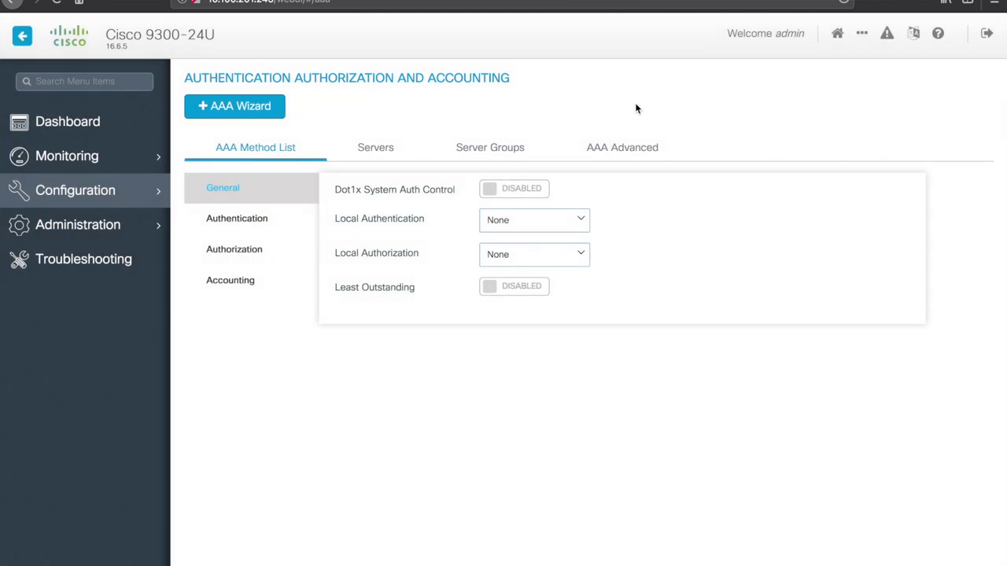
Step: Review the Servers, Server Groups and AAA Advanced tabs: RADIUS fallback retransmit 3, timeout 5 seconds
left_click(383, 150)
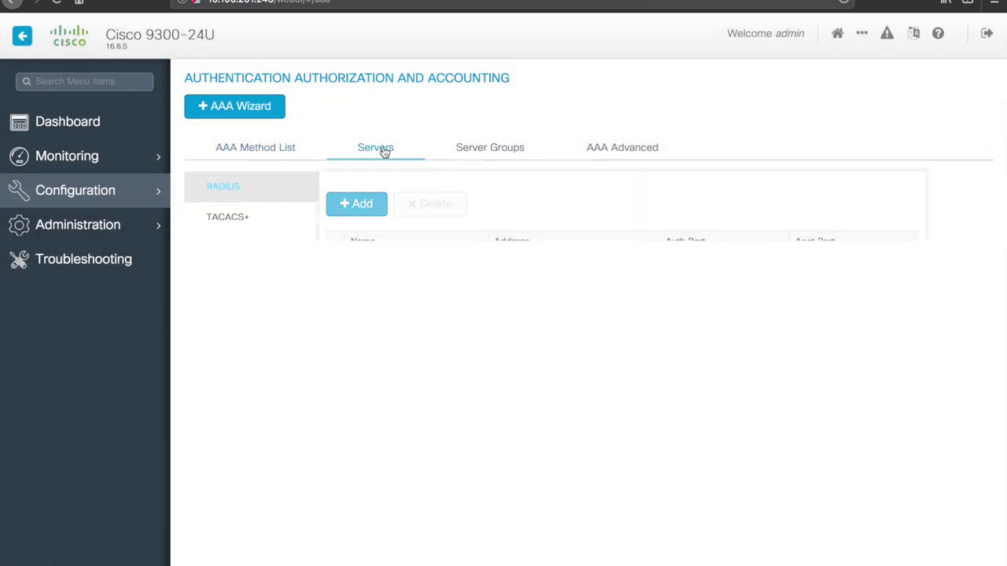
left_click(481, 154)
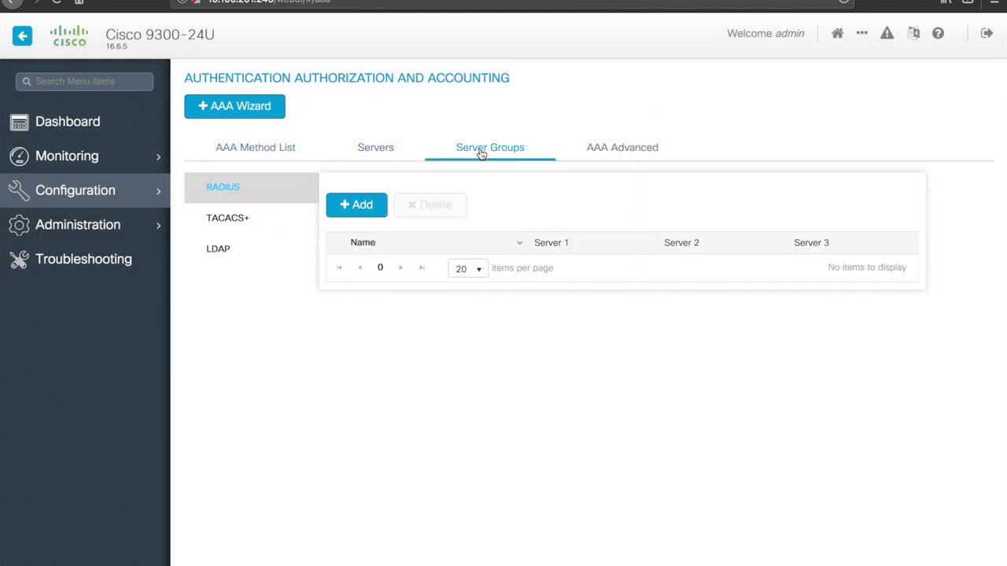
left_click(604, 151)
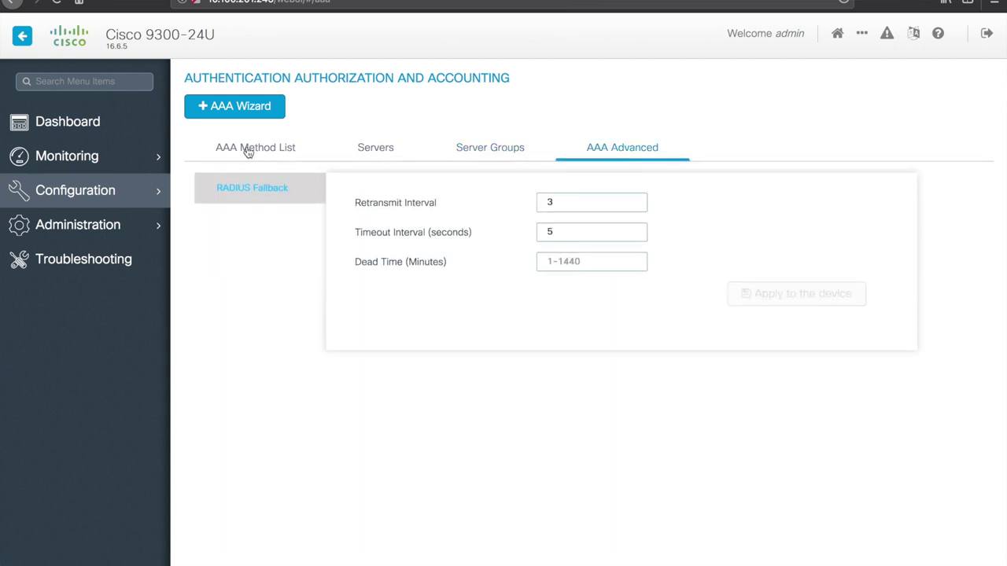
left_click(123, 194)
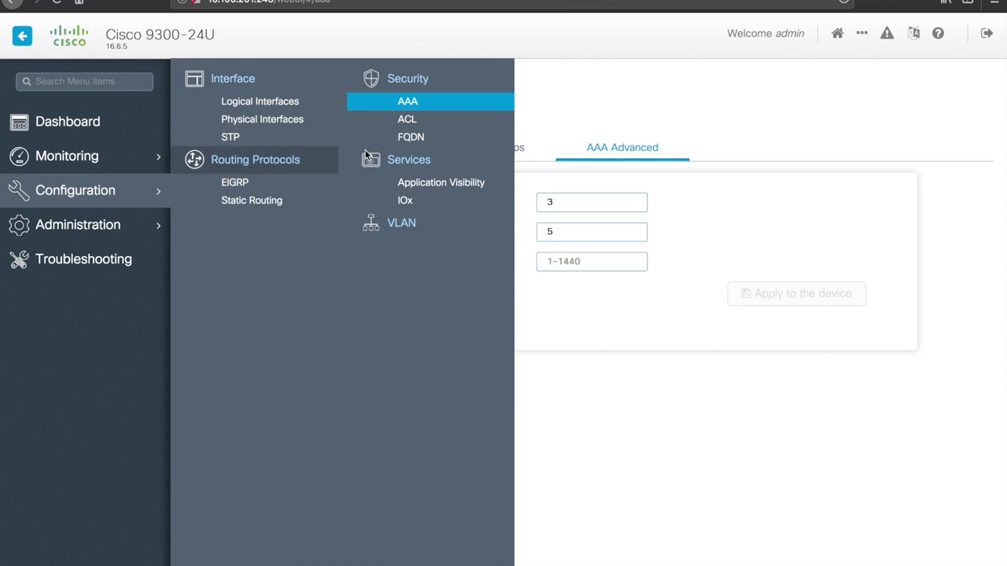
Step: Open the Access Control List page and view the six ACEs of preauth_v4
left_click(407, 125)
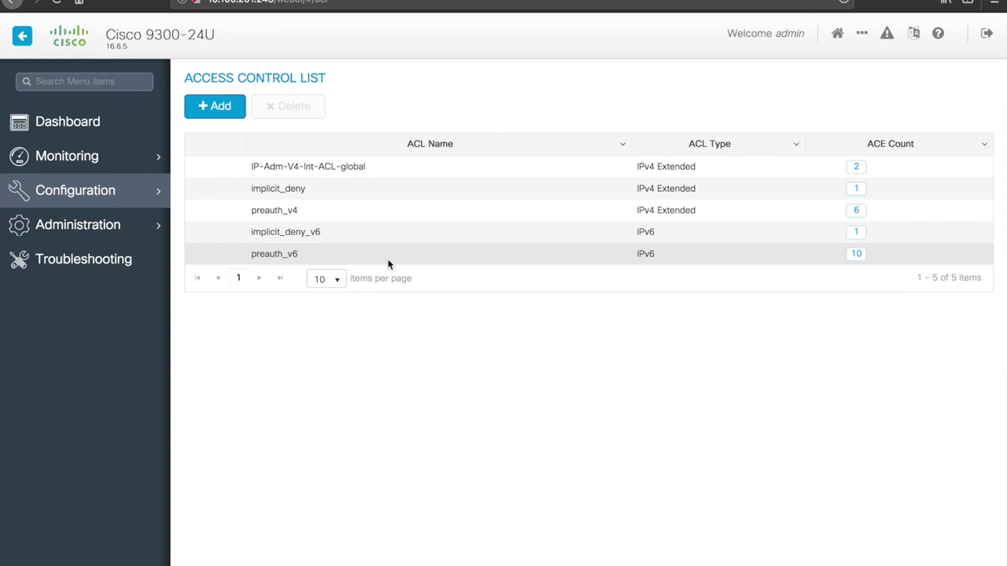
left_click(274, 210)
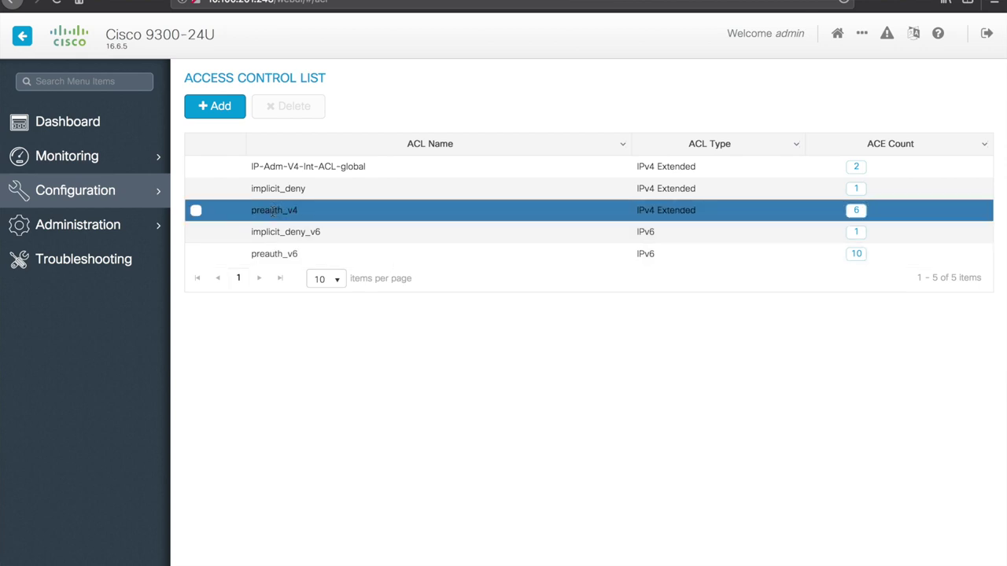
left_click(196, 210)
left_click(857, 211)
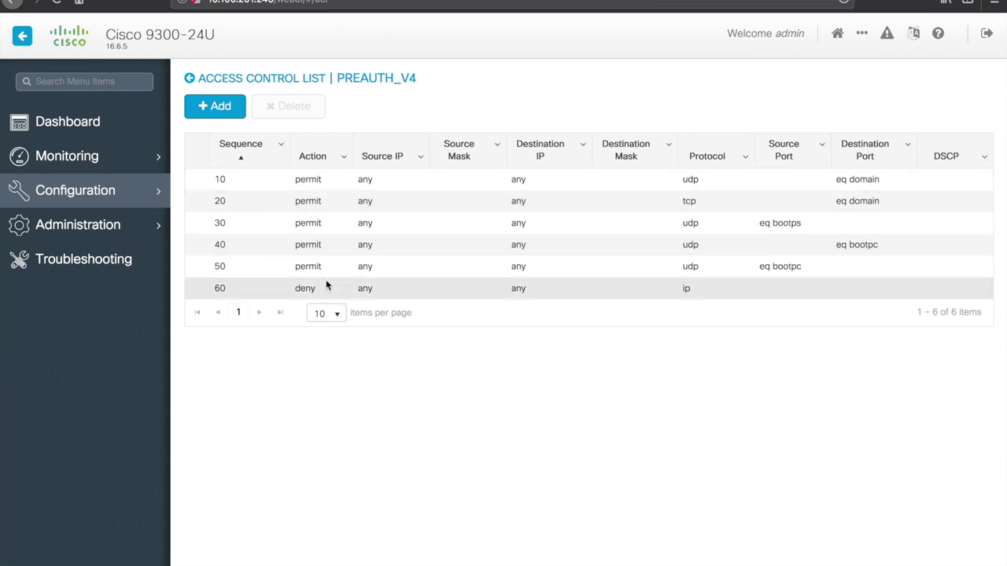
Step: Close the Add ACE dialog unfilled and return to the list of five ACLs
left_click(217, 113)
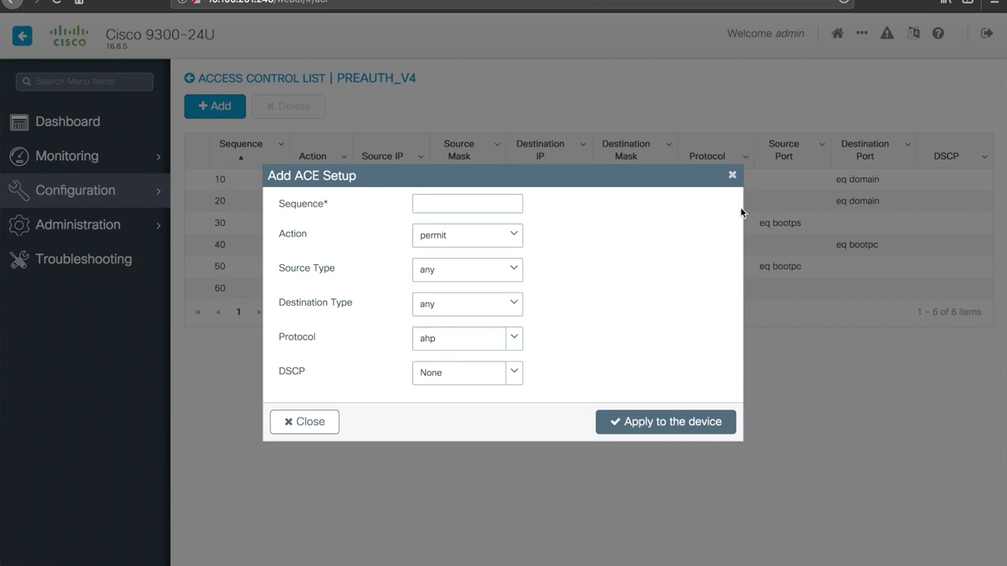
left_click(732, 176)
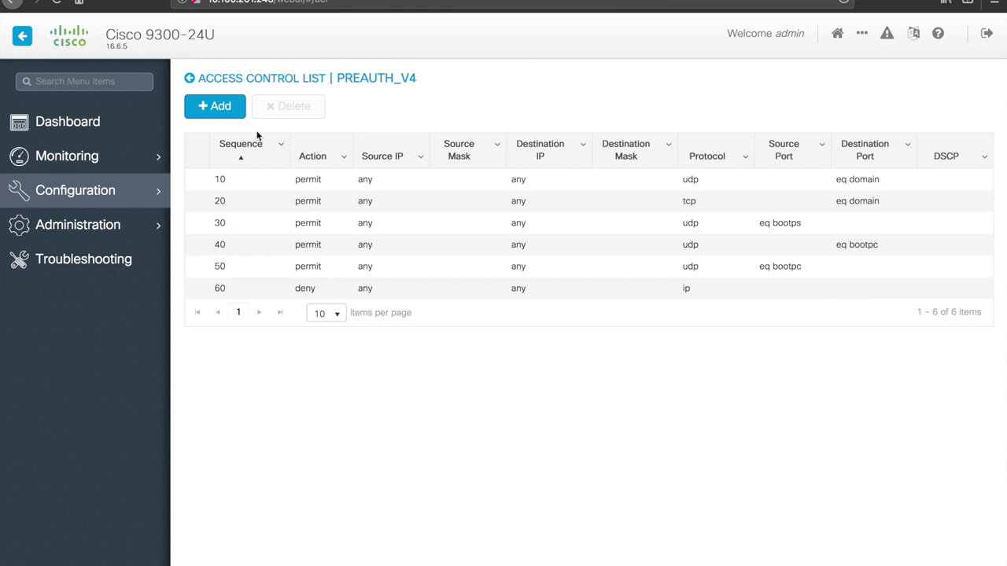
left_click(208, 79)
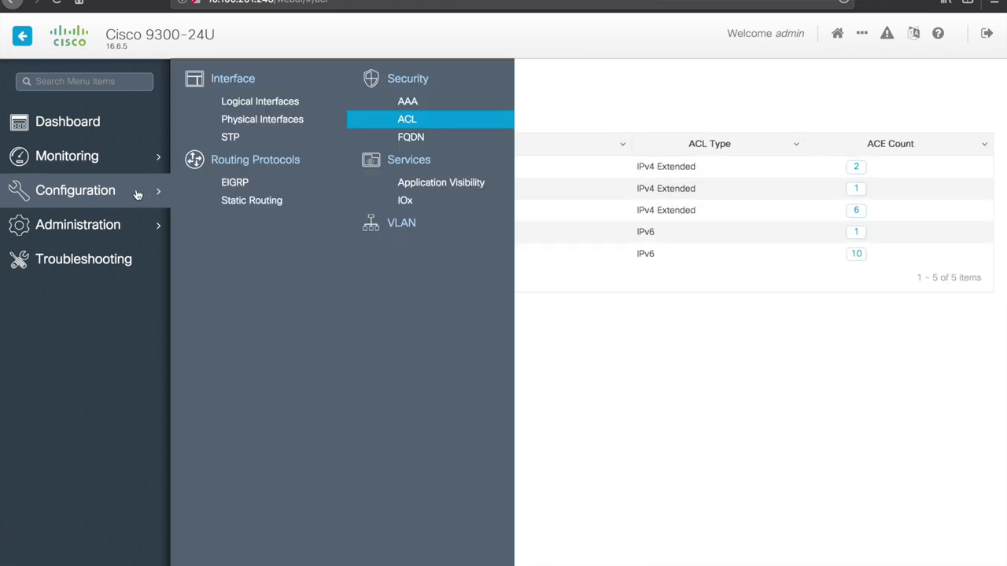
mouse_move(137, 194)
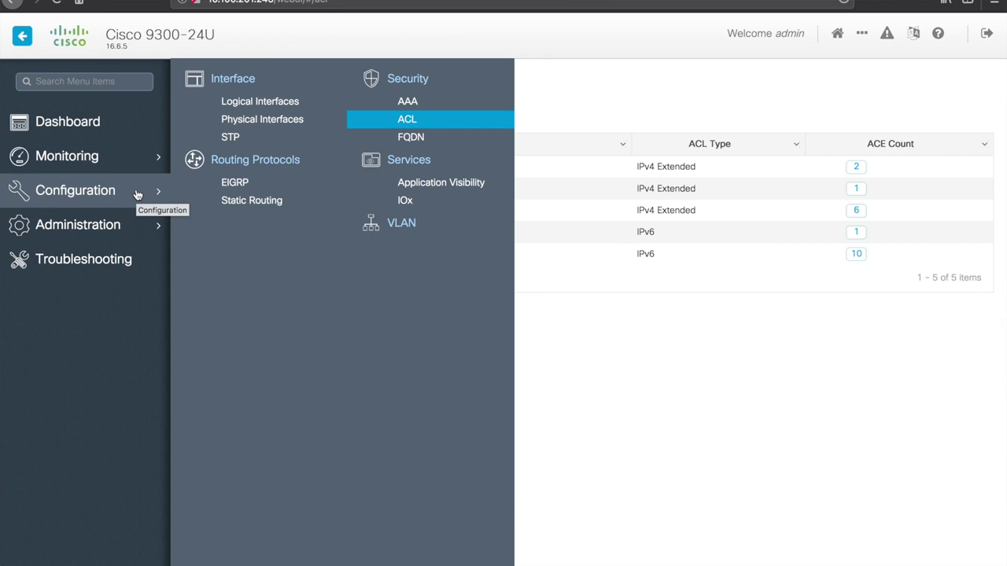
Step: On the FQDN page, start a domain list with one domain row, then discard it
left_click(420, 140)
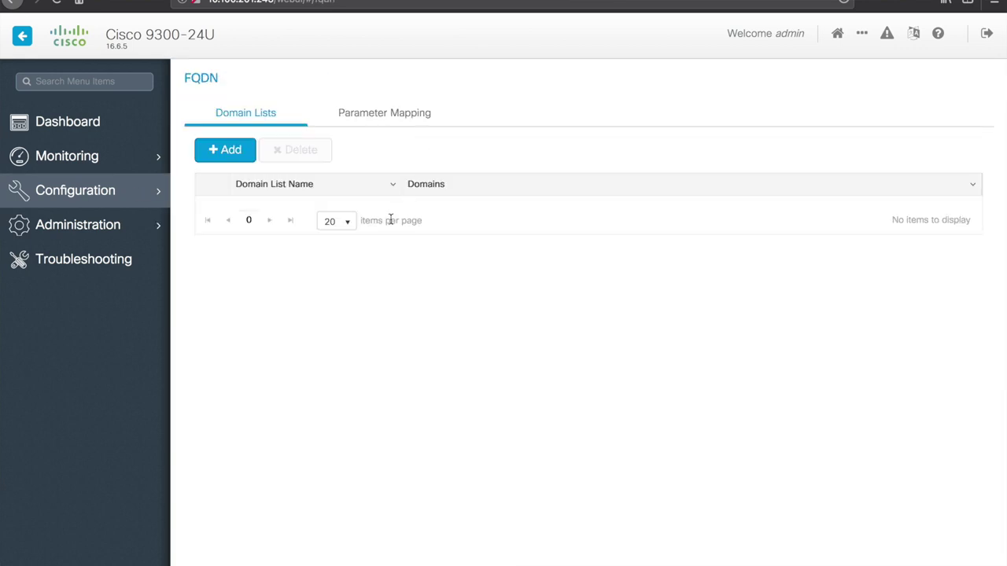
left_click(241, 152)
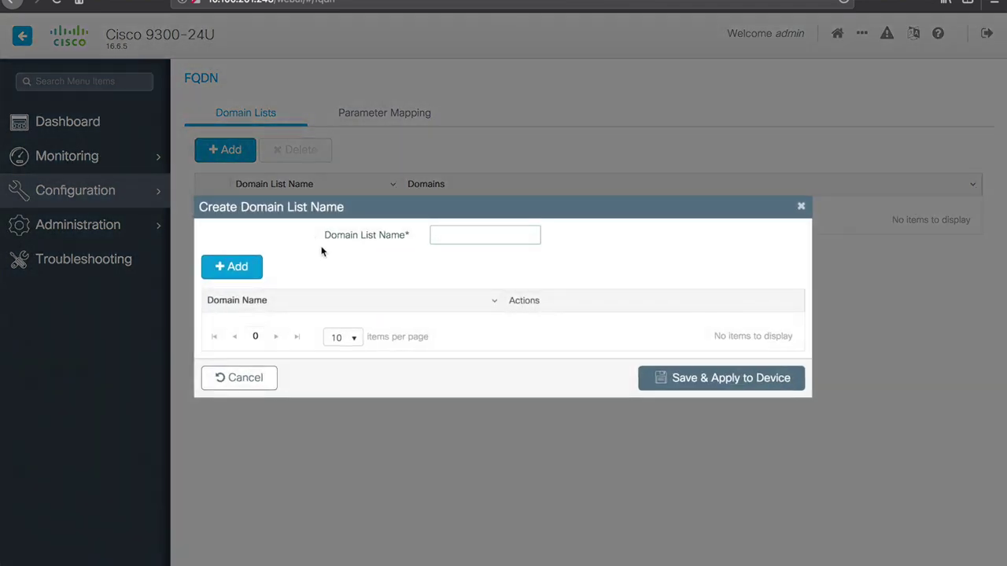
left_click(240, 270)
left_click(306, 323)
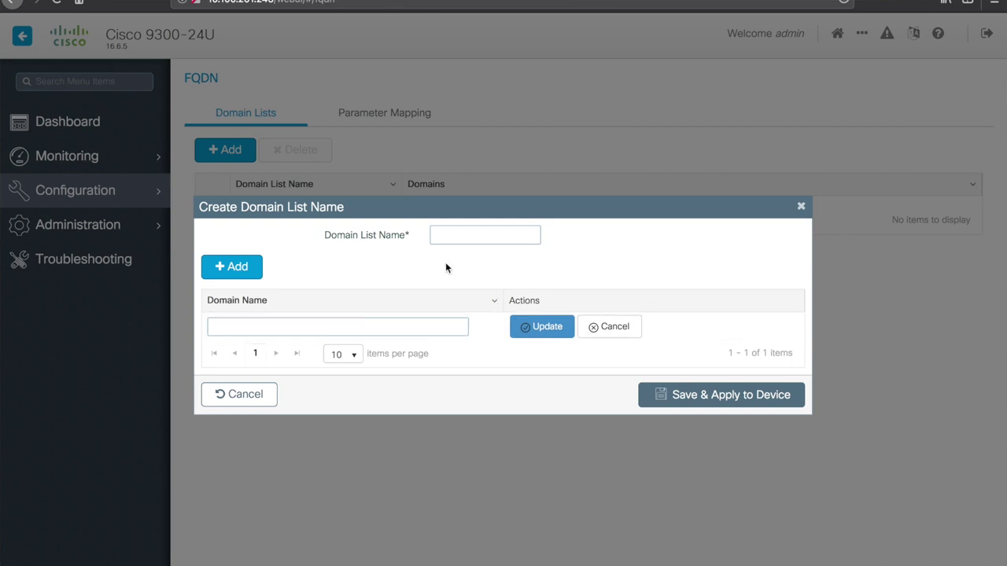
left_click(802, 207)
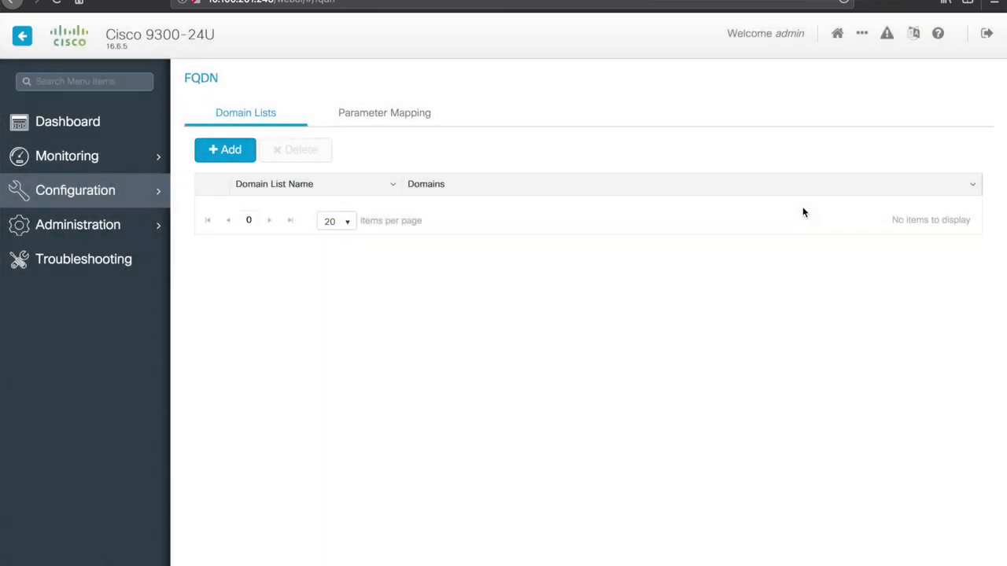
mouse_move(133, 195)
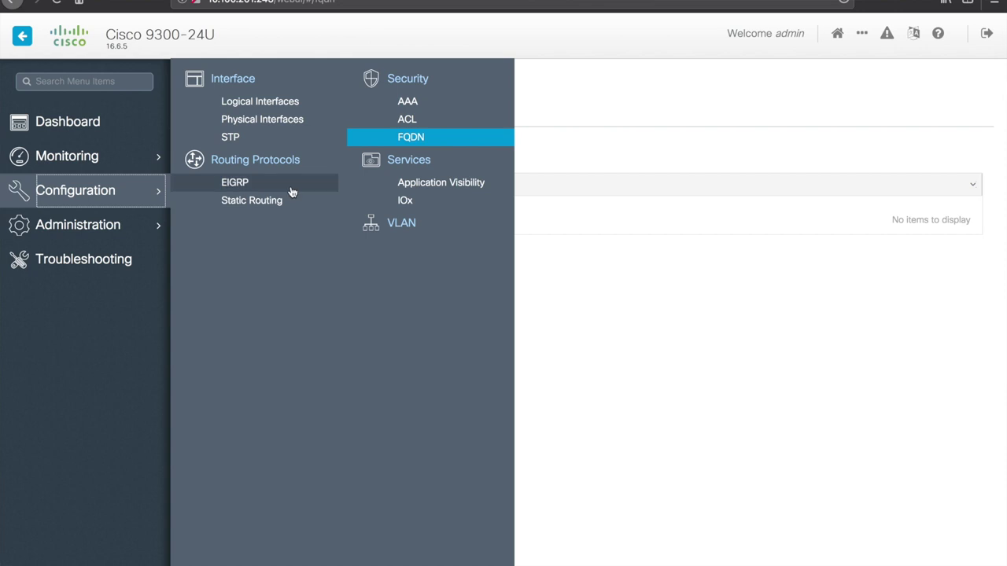
Step: Review Application Visibility: GigabitEthernet2/0/1 enabled, 37 interfaces available, then the monitoring view
left_click(429, 185)
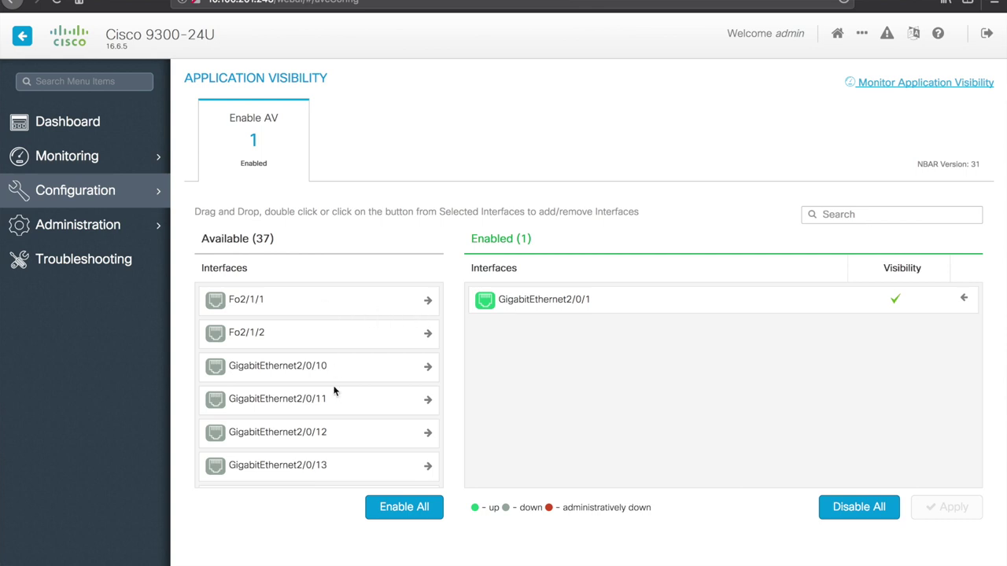
scroll(336, 393, "down", 3)
scroll(333, 391, "down", 3)
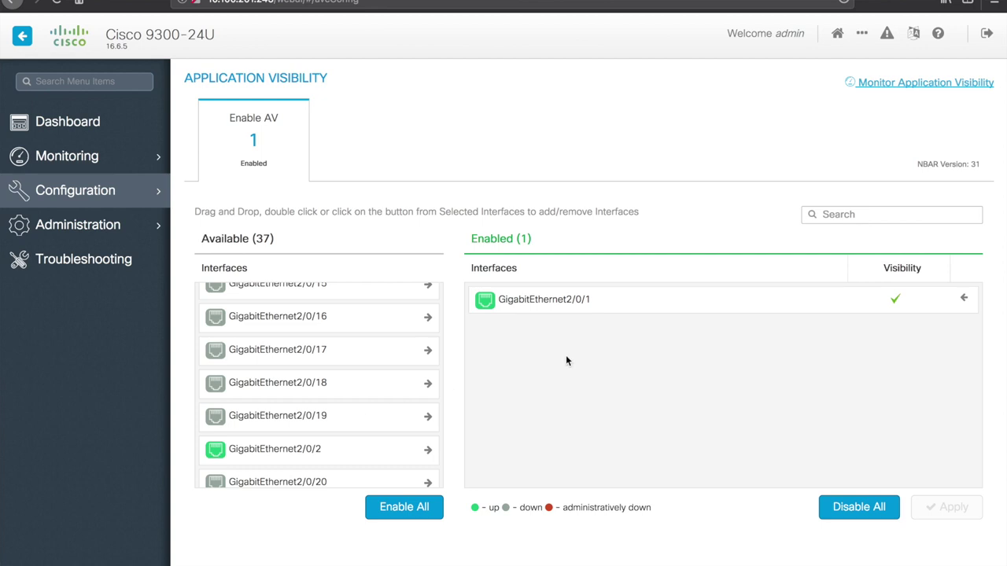
scroll(336, 426, "down", 2)
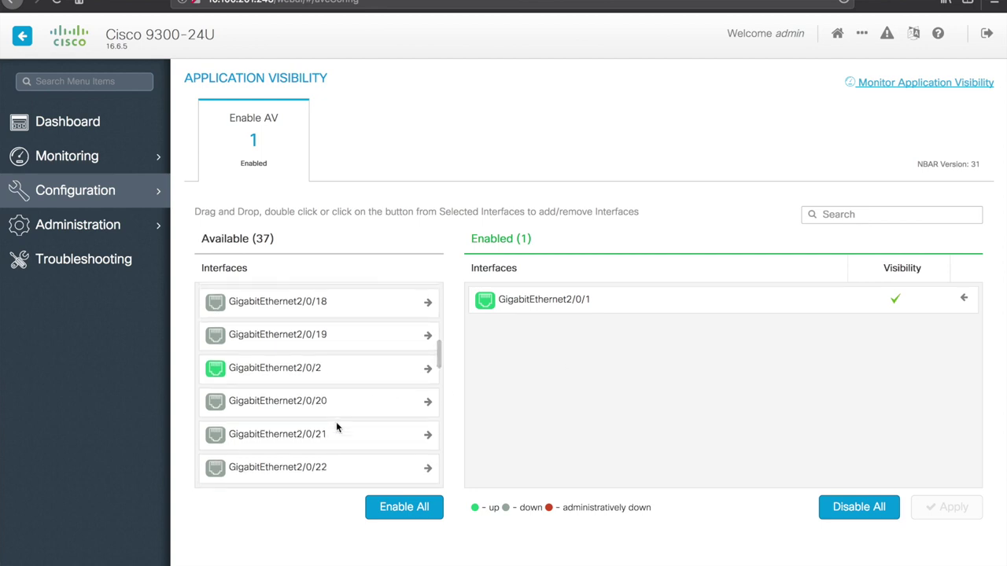
scroll(336, 422, "down", 10)
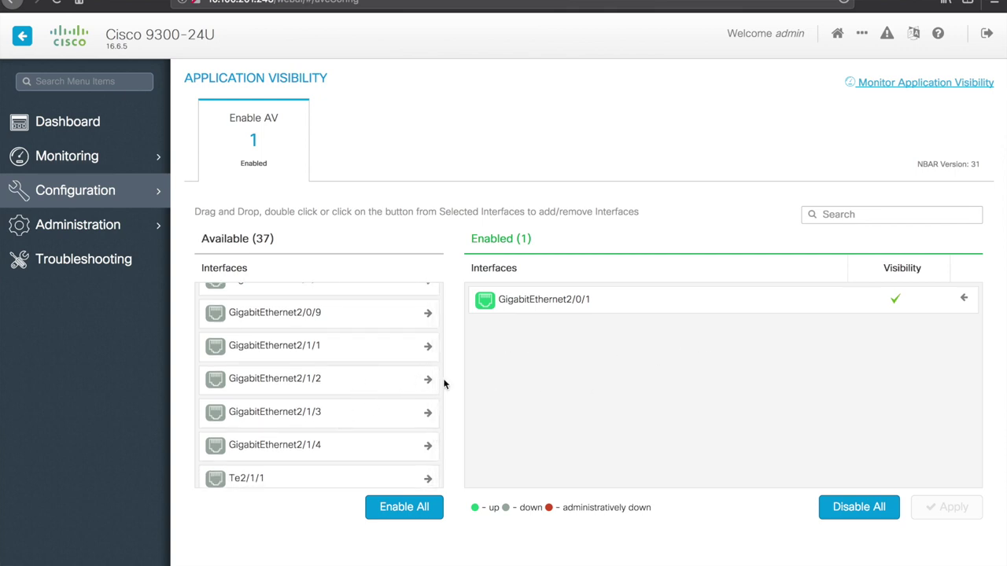
scroll(379, 324, "up", 15)
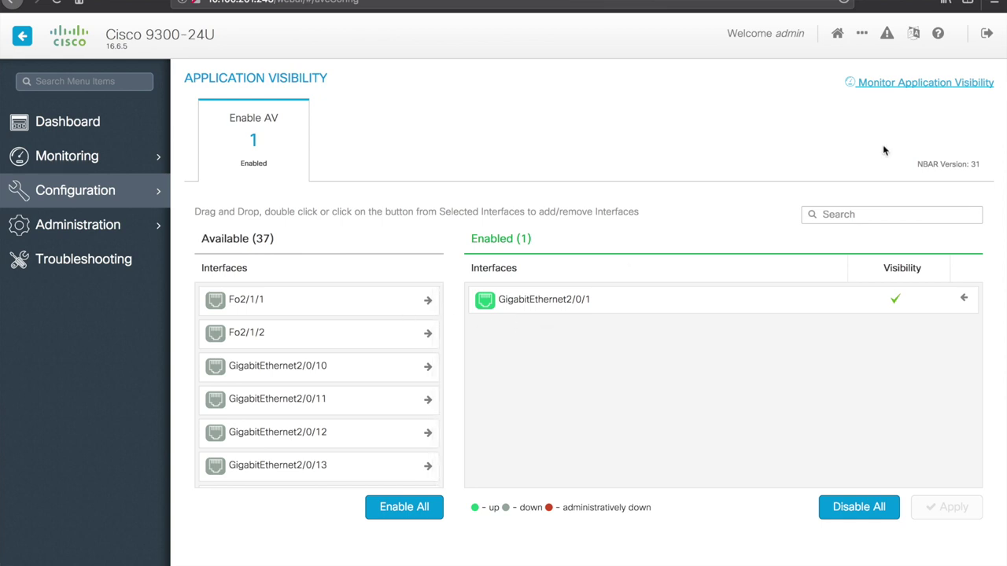
left_click(899, 87)
left_click(128, 193)
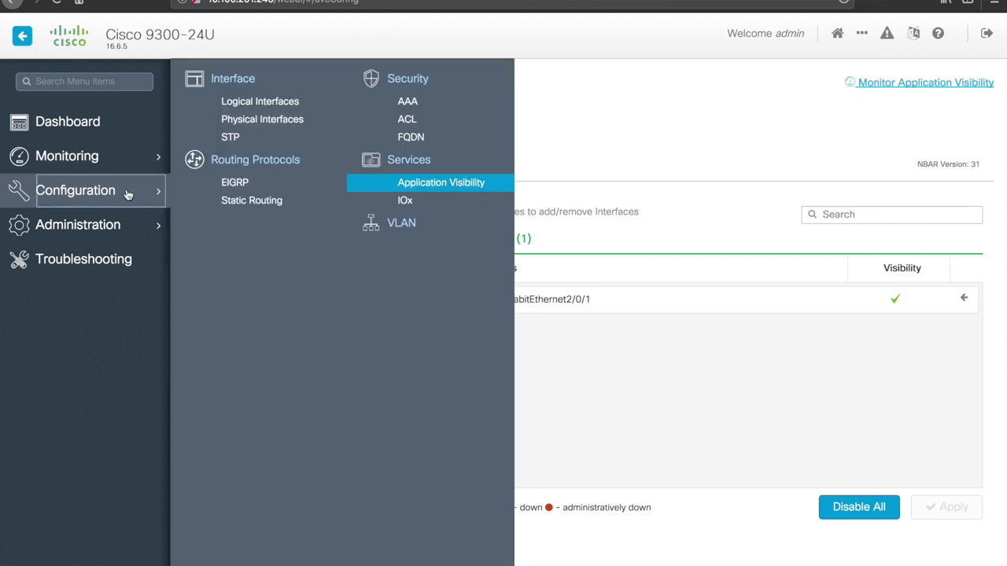
Step: Open VLAN settings, check page-size choices, then view VLAN Group and IP DHCP Snooping (disabled)
left_click(419, 226)
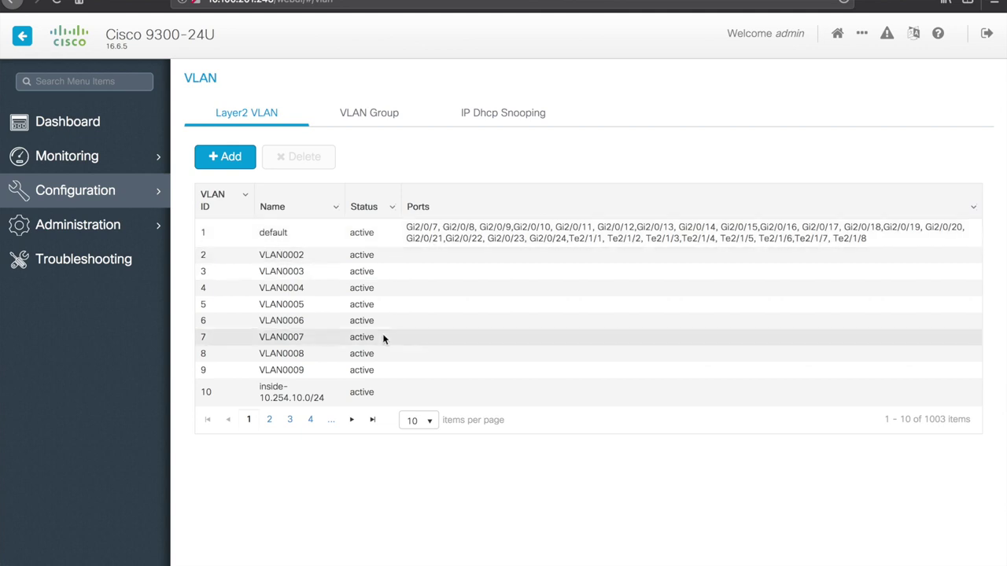
left_click(427, 421)
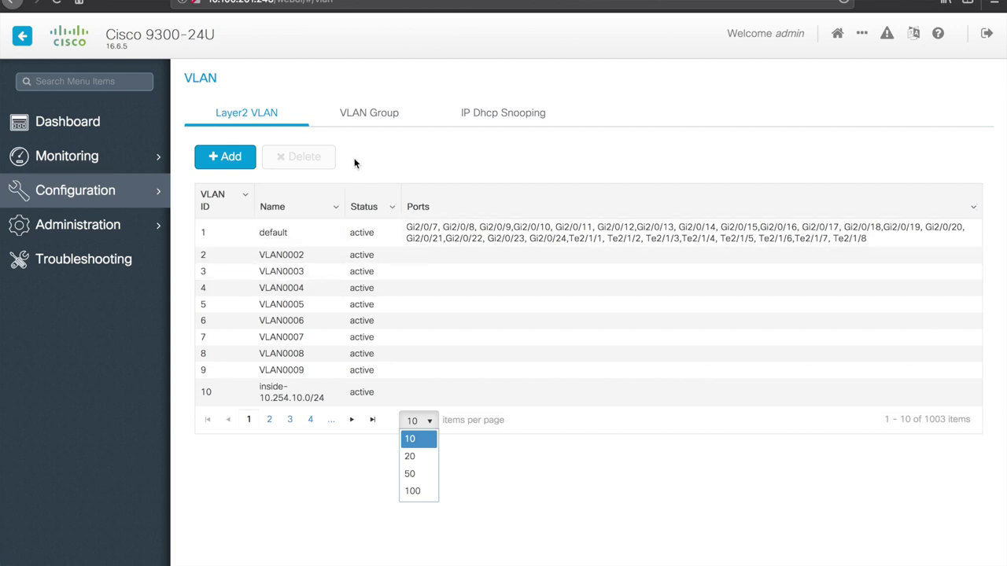
left_click(359, 114)
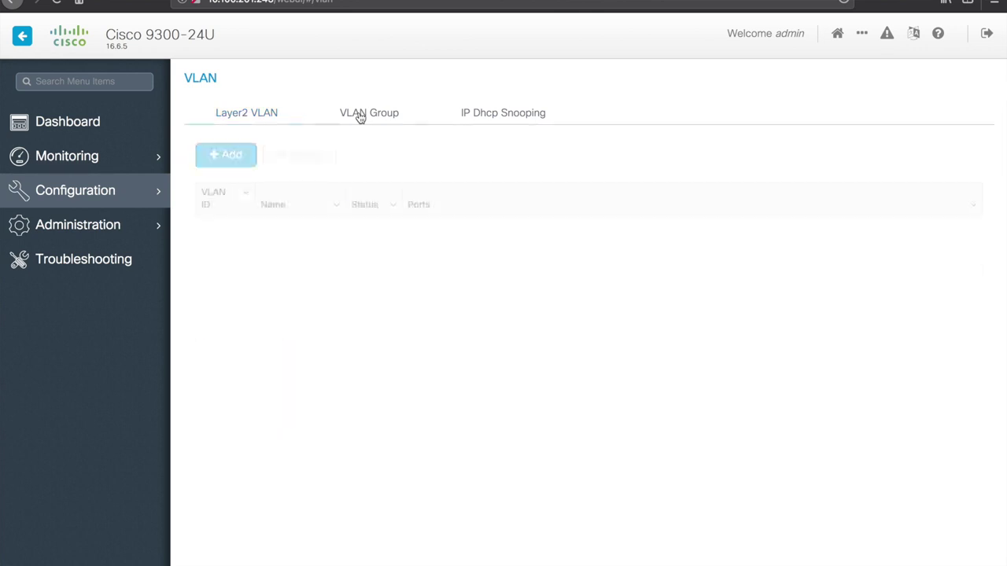
left_click(494, 120)
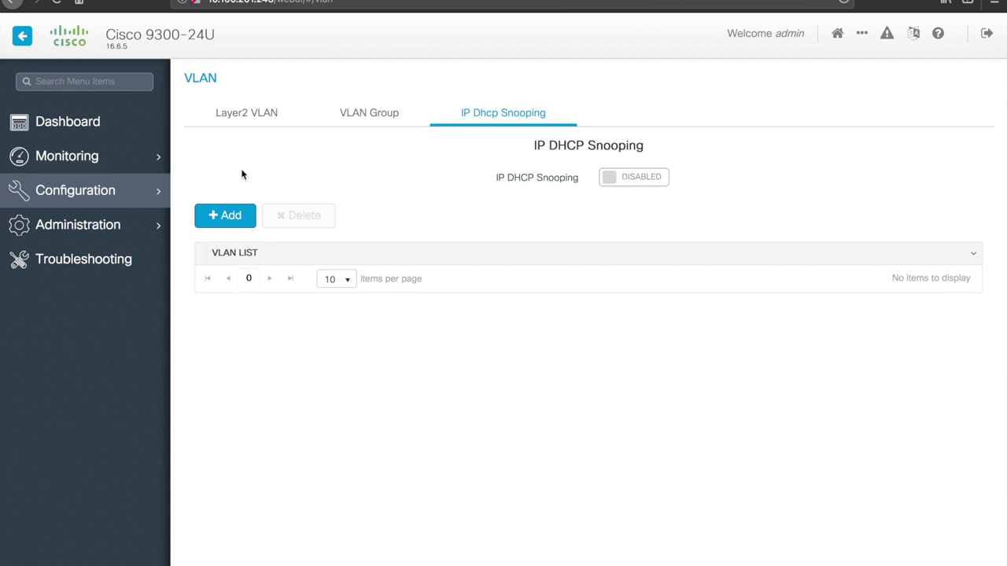
mouse_move(152, 199)
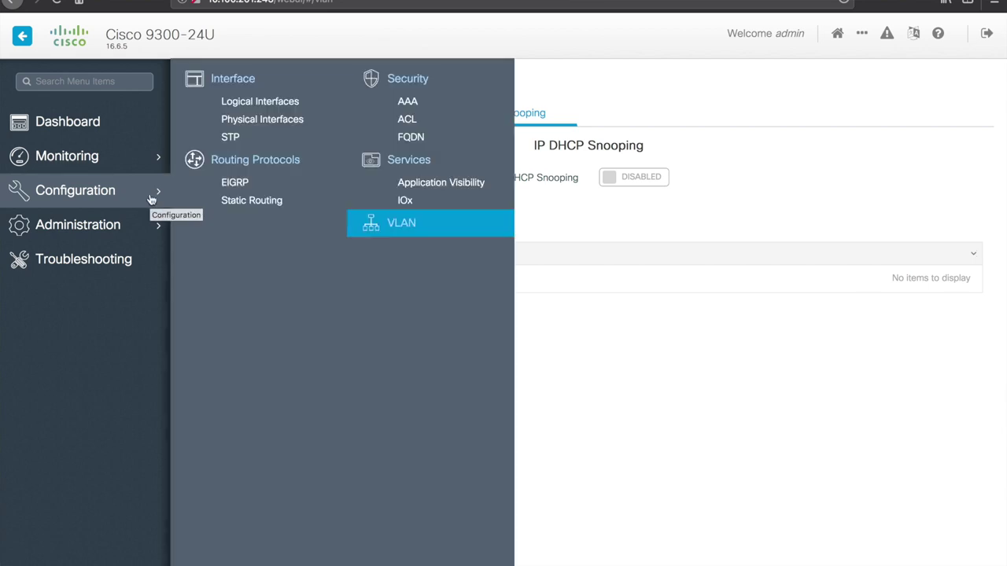
Step: Open Administration > Commands and view its File Upload and Reload tabs
mouse_move(112, 227)
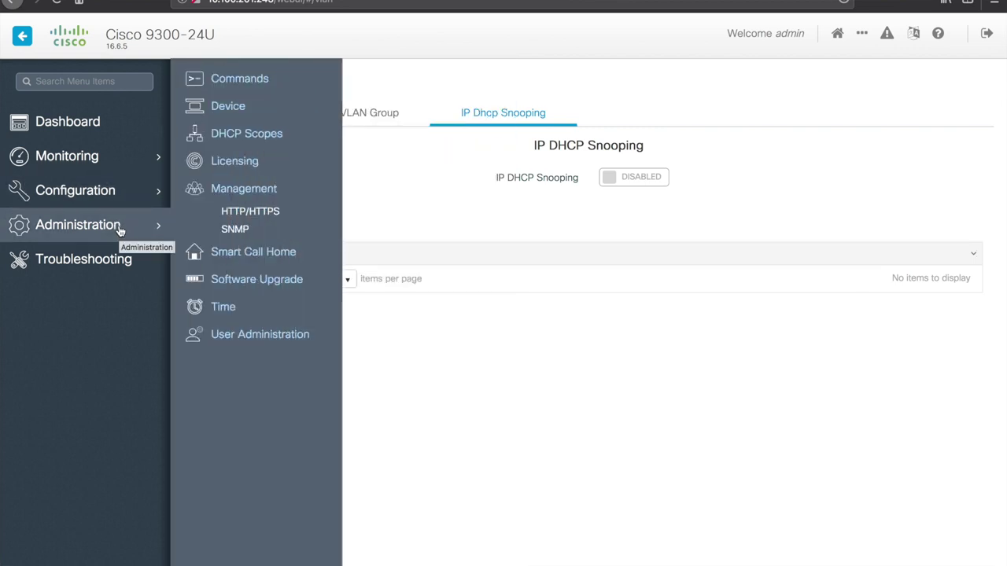
left_click(241, 87)
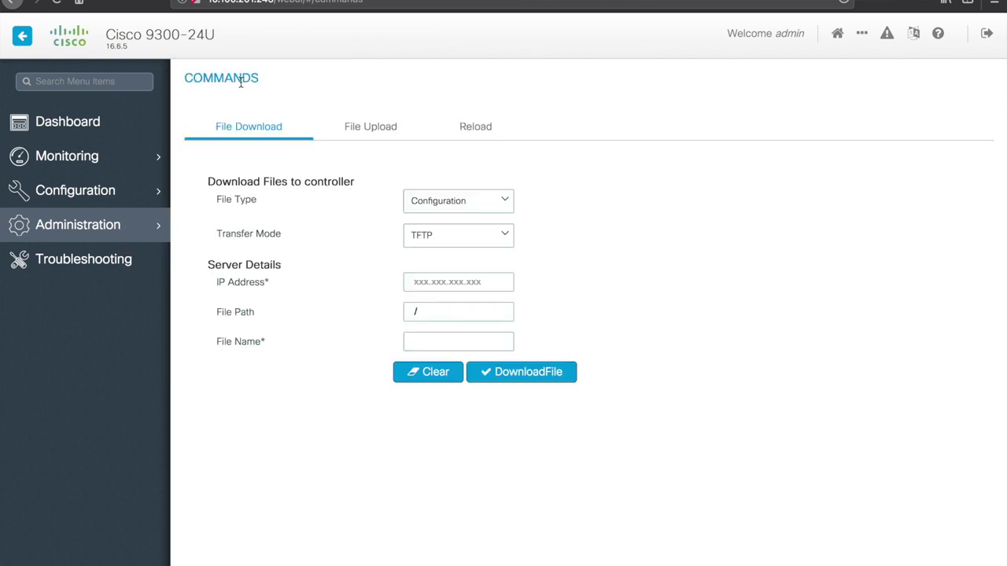
left_click(228, 80)
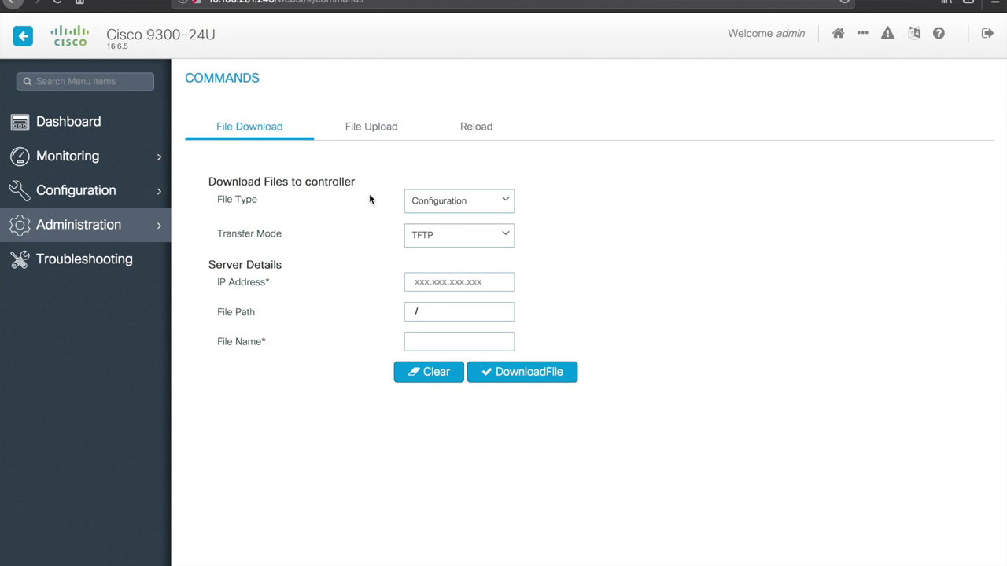
left_click(373, 132)
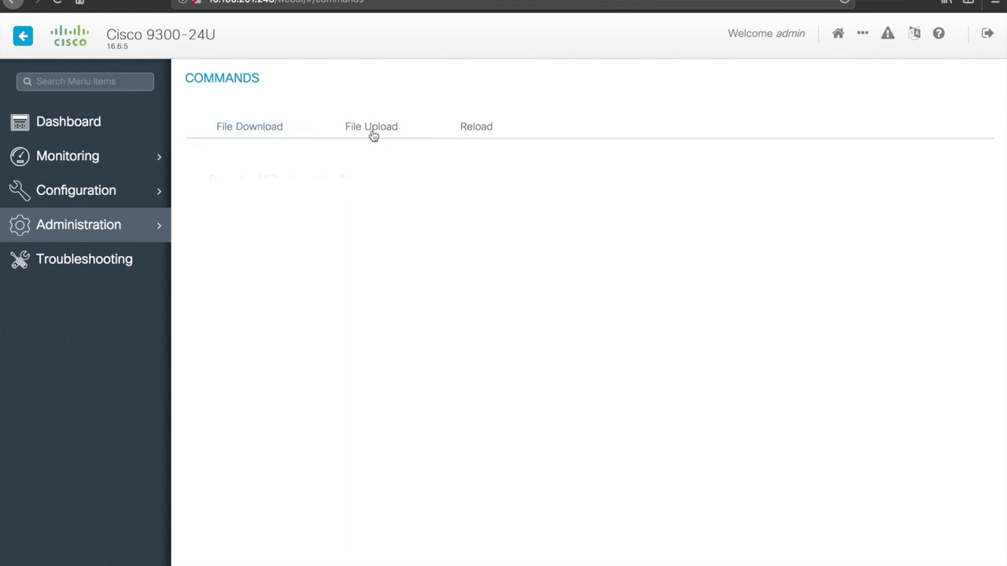
left_click(479, 133)
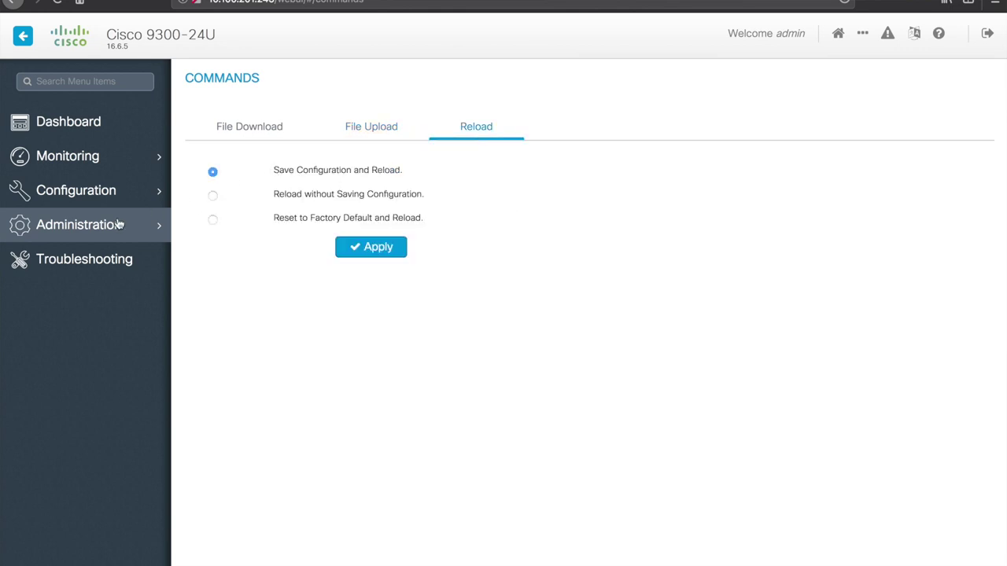
mouse_move(125, 226)
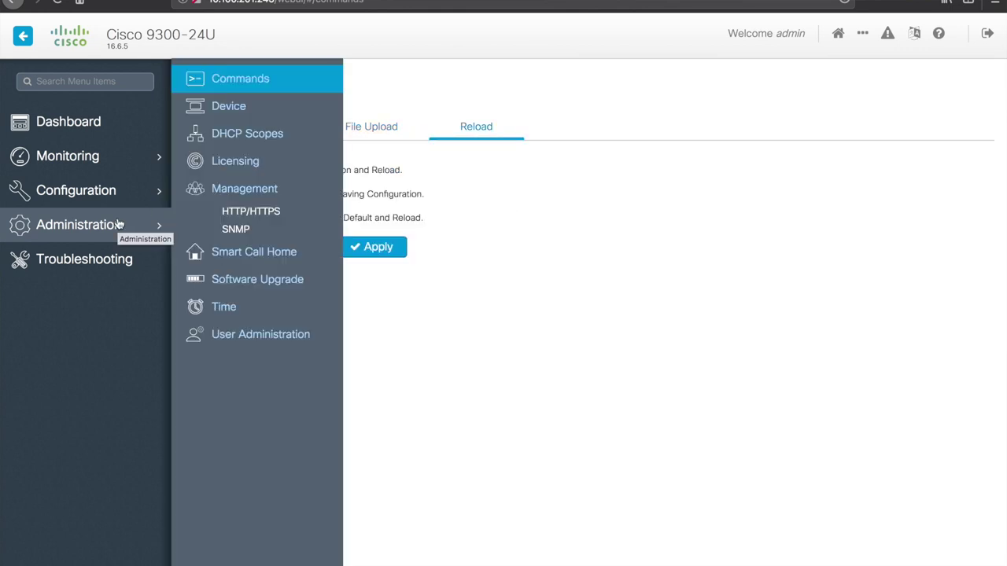
Step: Review the Device page (host name CAT9K01, 19°C inlet), then open the DHCP scopes list
left_click(245, 108)
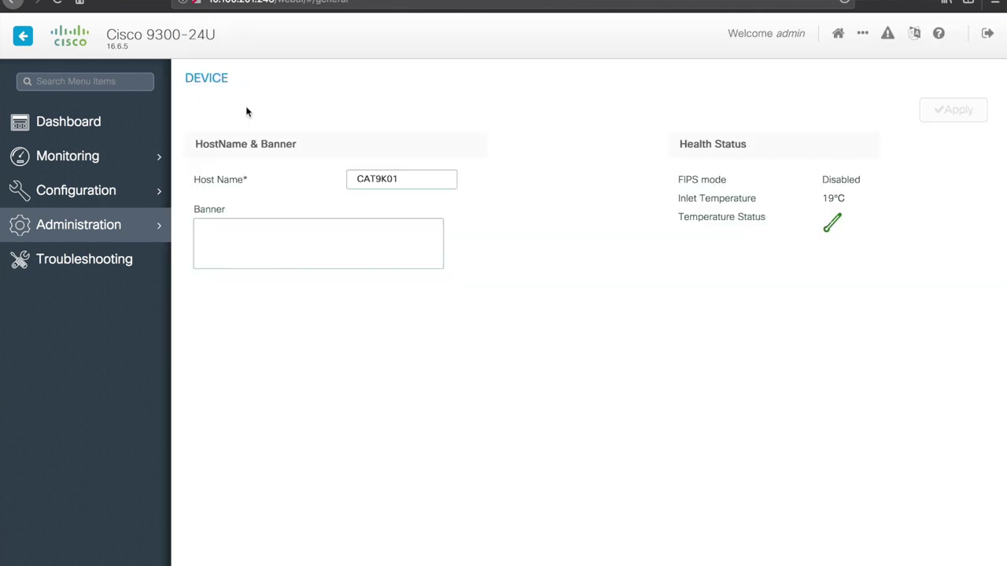
left_click(270, 241)
left_click_drag(694, 199, 839, 200)
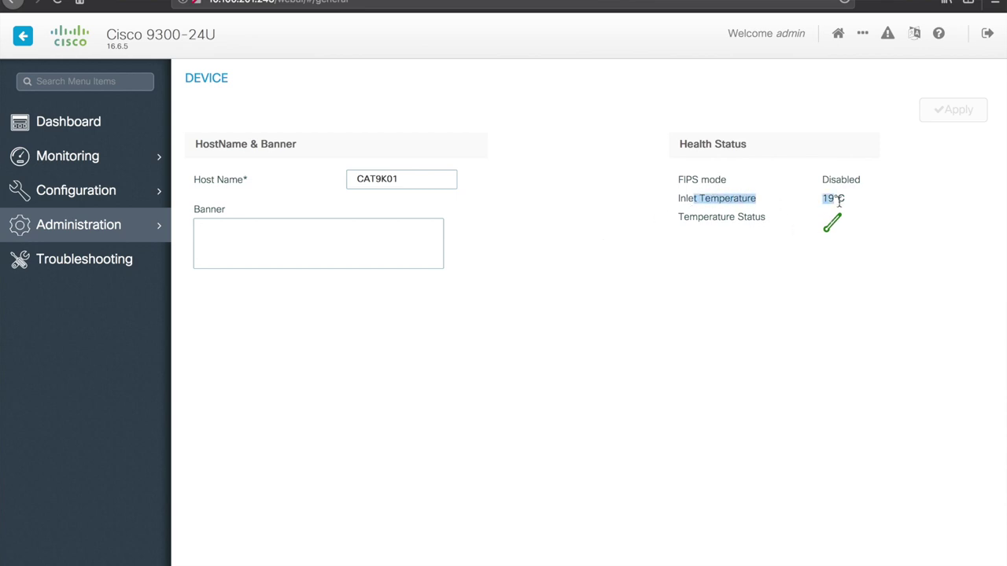
left_click(398, 179)
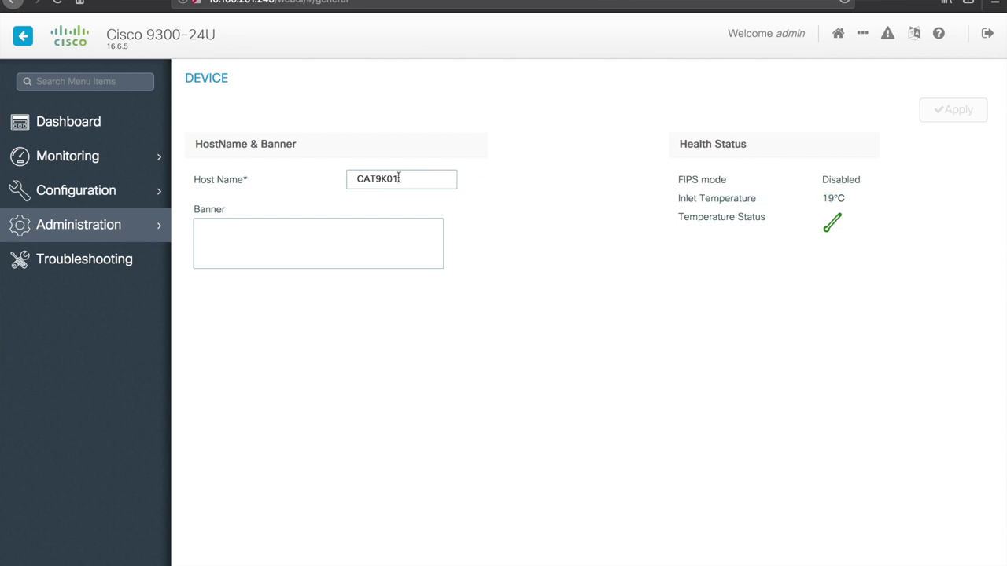
mouse_move(120, 229)
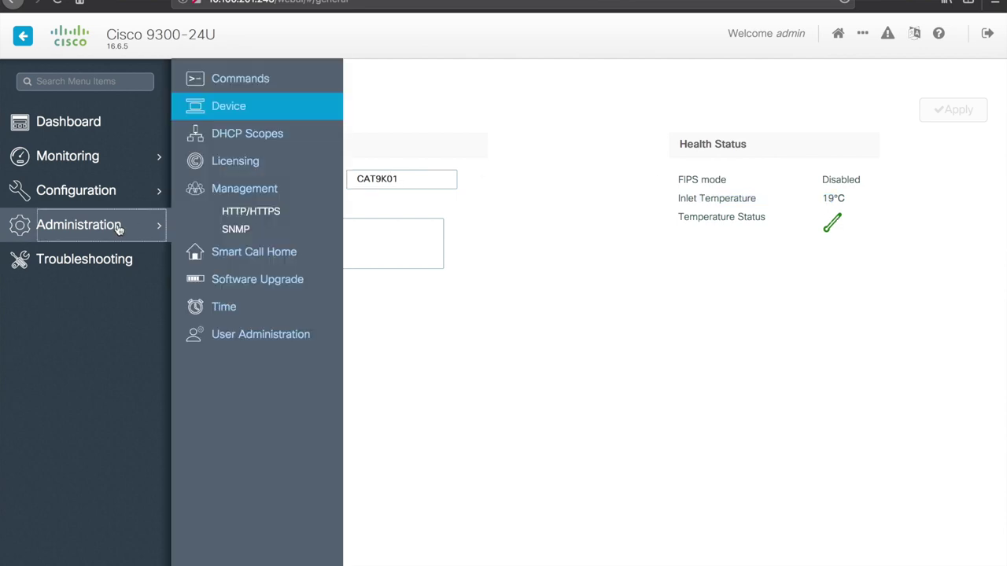
left_click(252, 132)
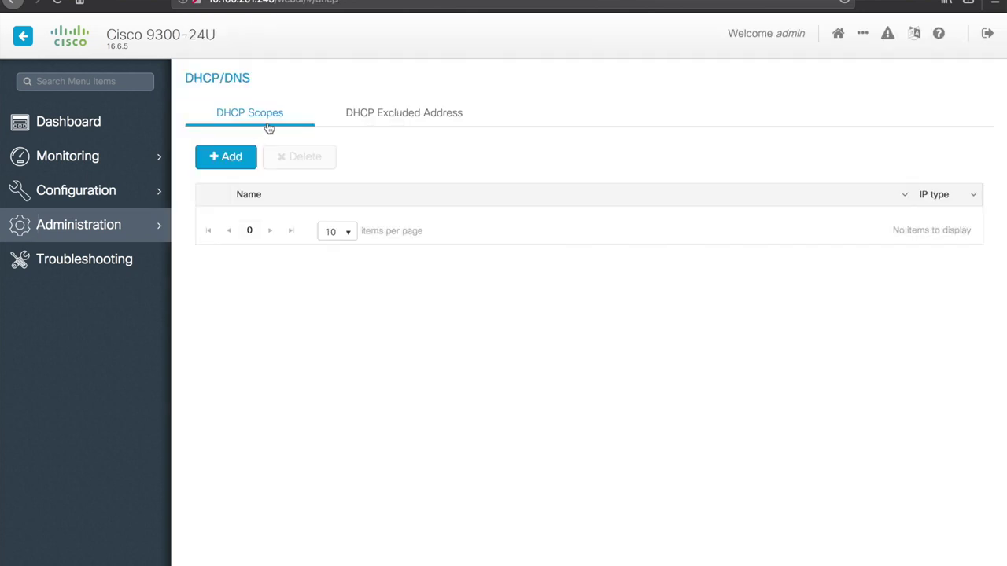
Step: Start a new DHCP scope, show its advanced options, then close it unsaved
left_click(225, 160)
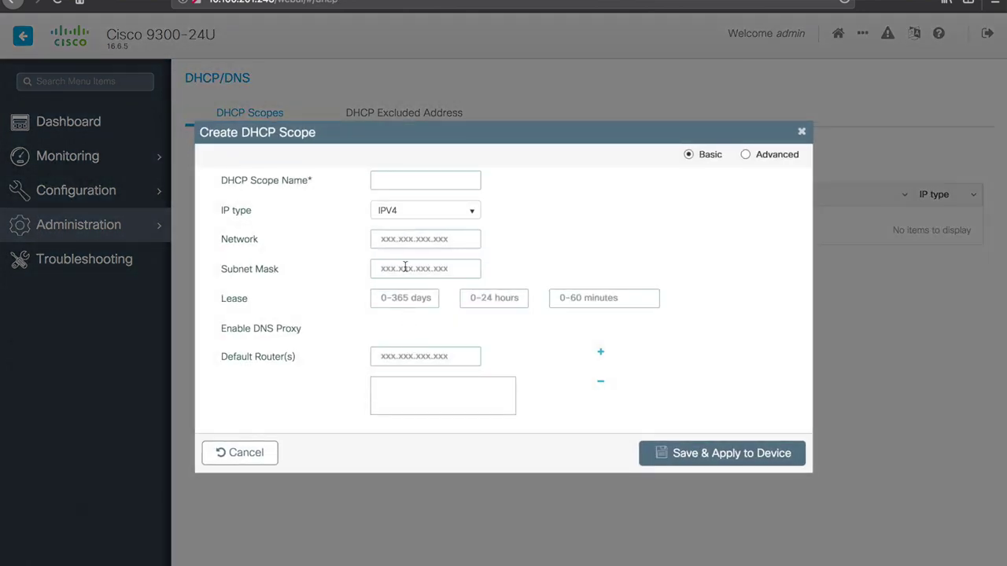
left_click(744, 156)
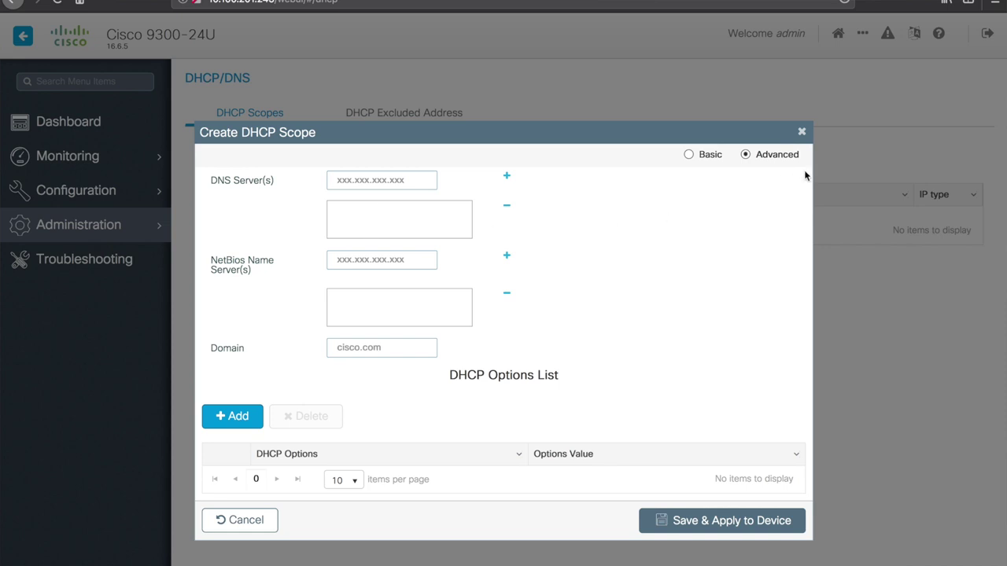
left_click(803, 133)
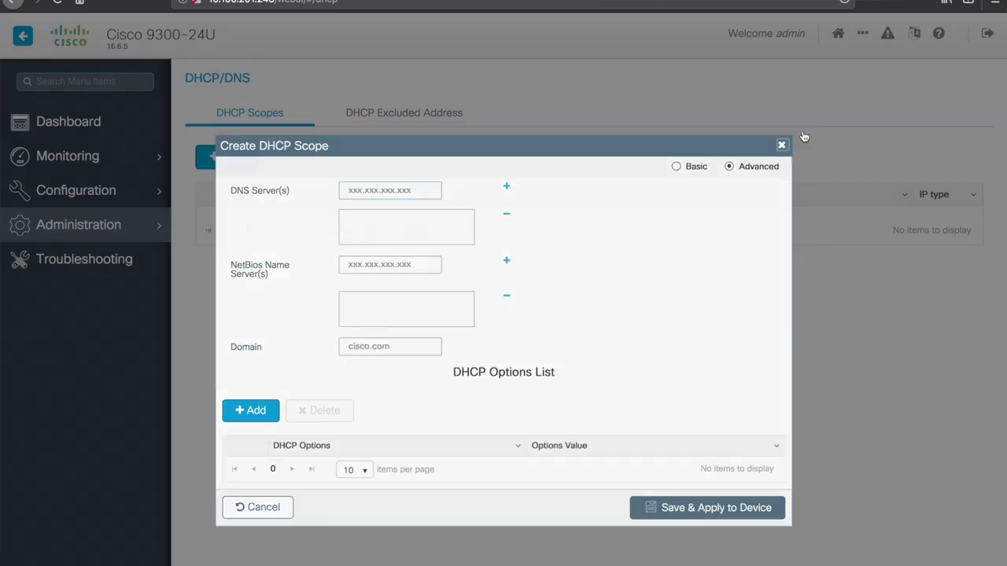
Step: Inspect the dna-advantage entry in the Licensing table, then go to Management > HTTP/HTTPS
mouse_move(138, 227)
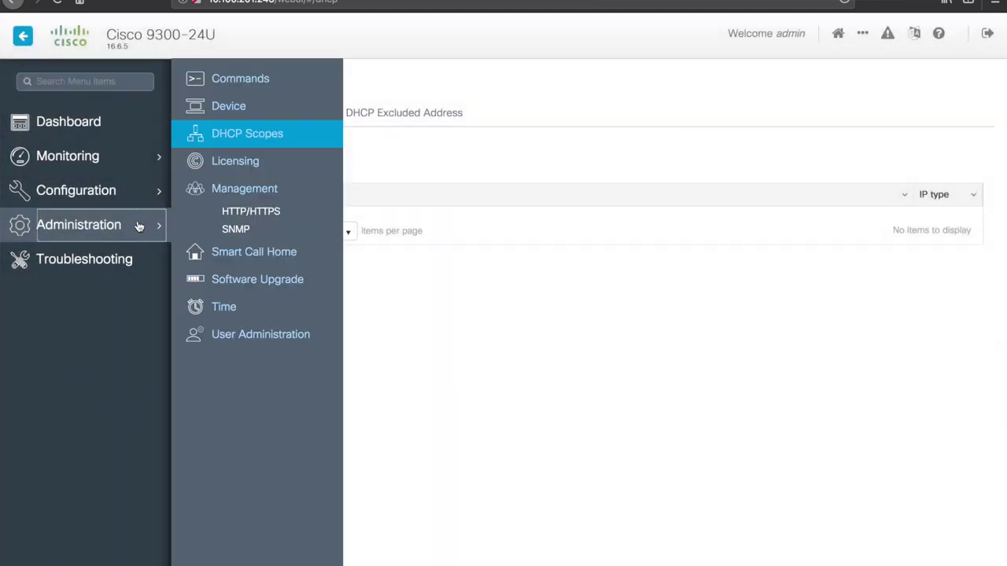
left_click(242, 162)
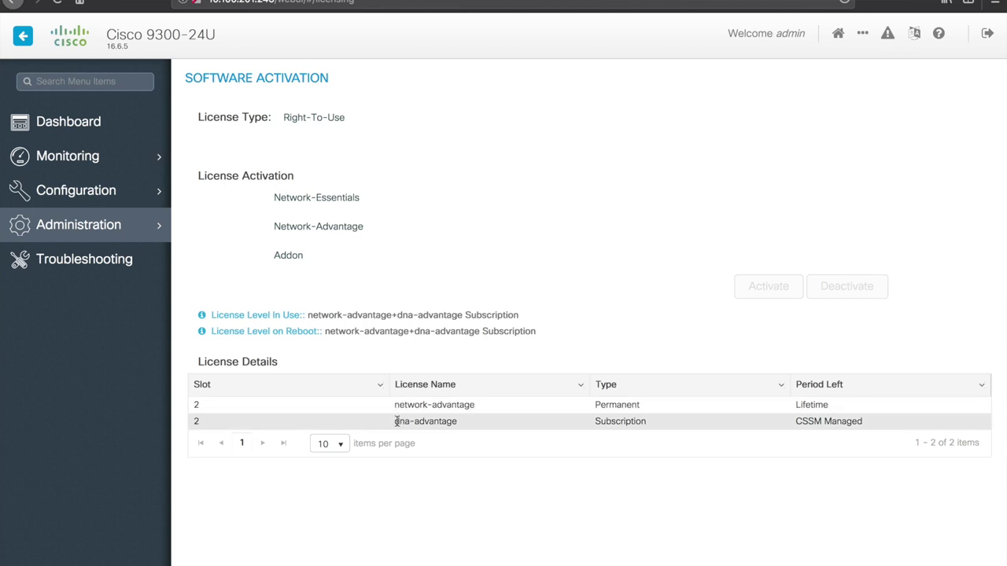
left_click_drag(395, 421, 481, 426)
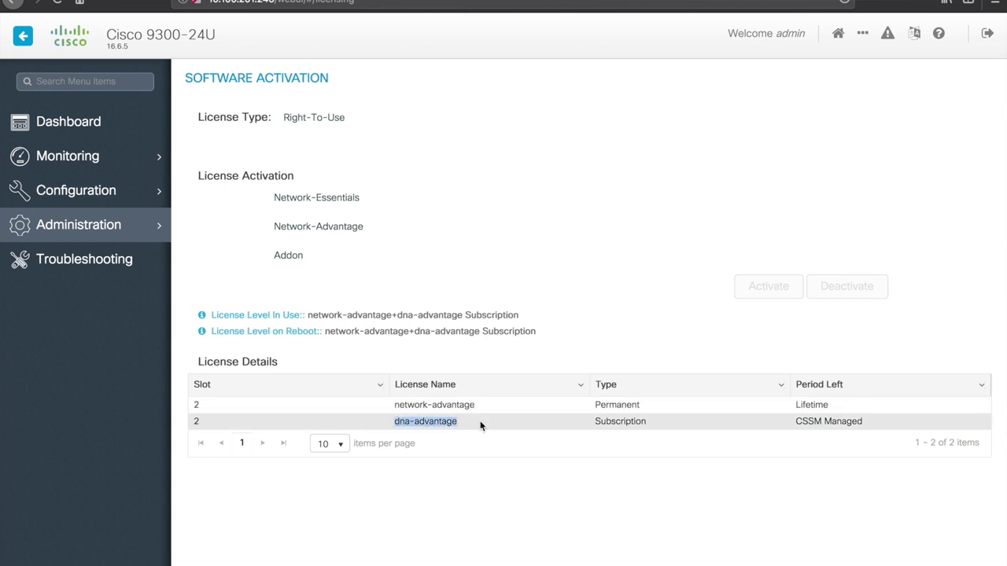
left_click(455, 285)
mouse_move(139, 230)
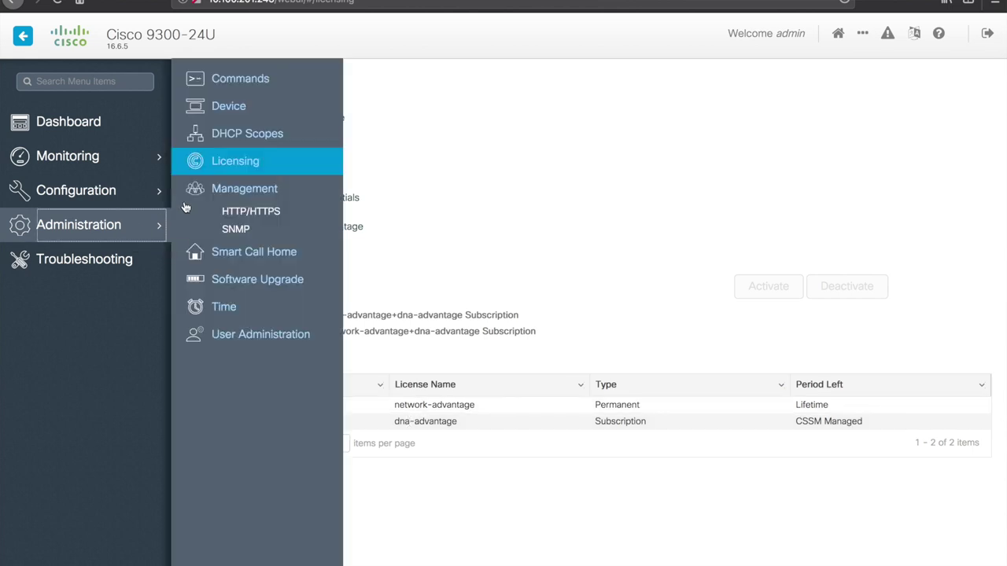
left_click(243, 211)
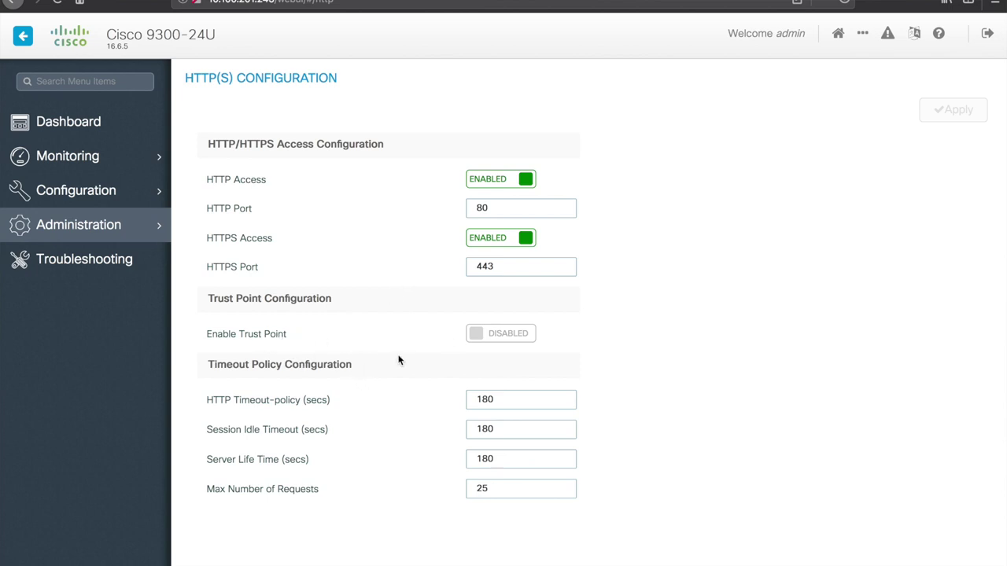
Step: Turn SNMP Status on in the Administration SNMP settings
mouse_move(129, 233)
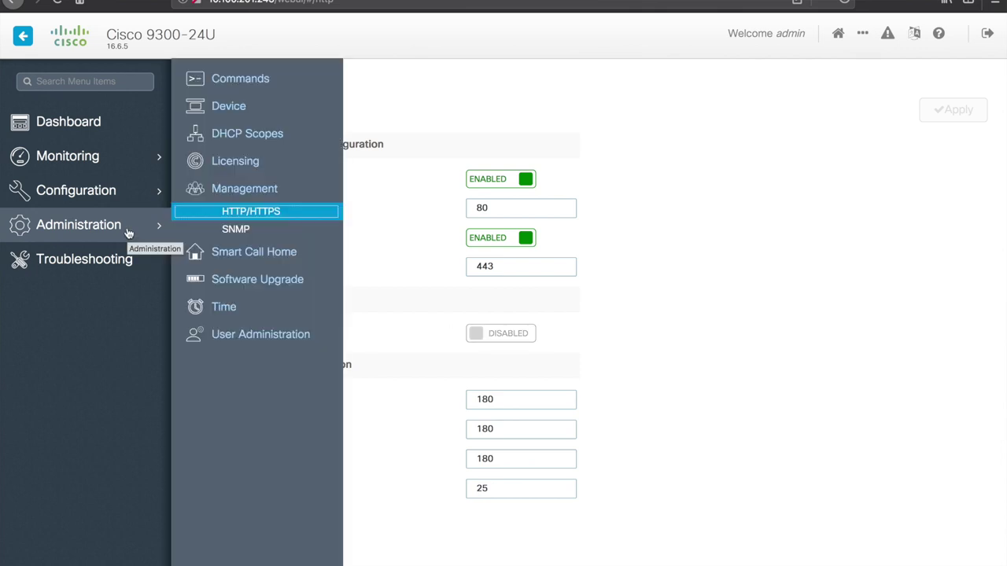
left_click(229, 228)
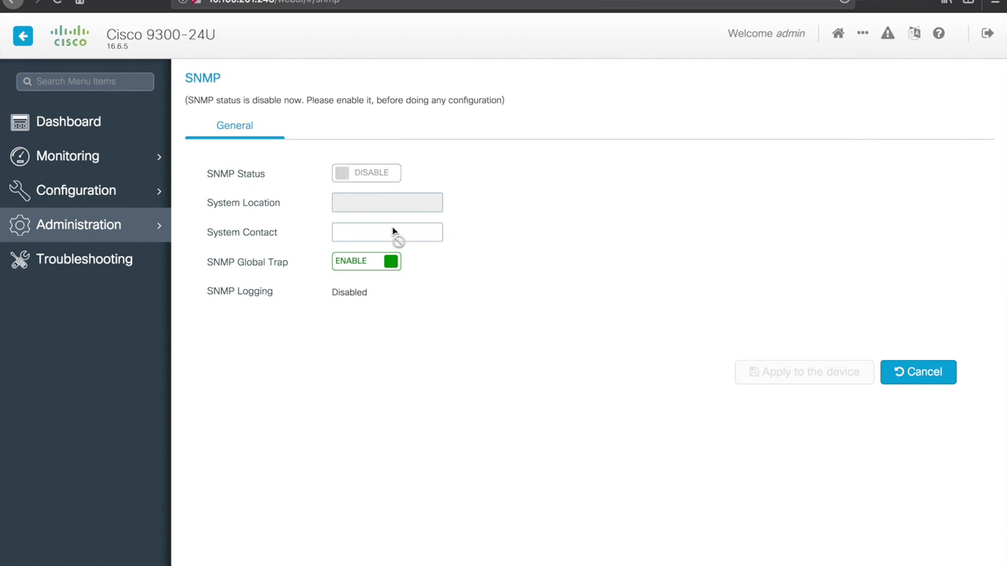
left_click(342, 171)
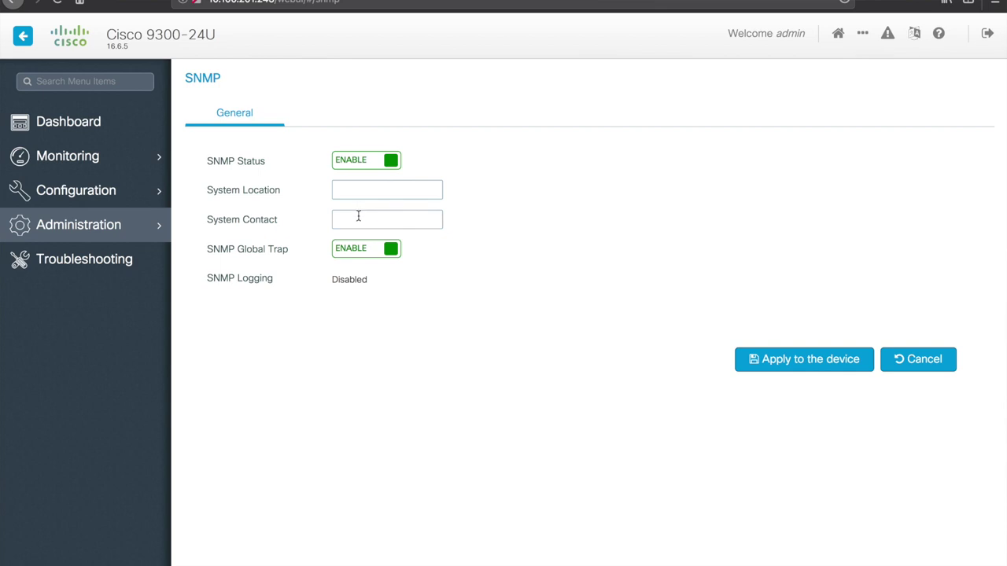
Step: Look over Smart Call Home and Software Upgrade, keeping TFTP transfer mode, then open Time
mouse_move(94, 233)
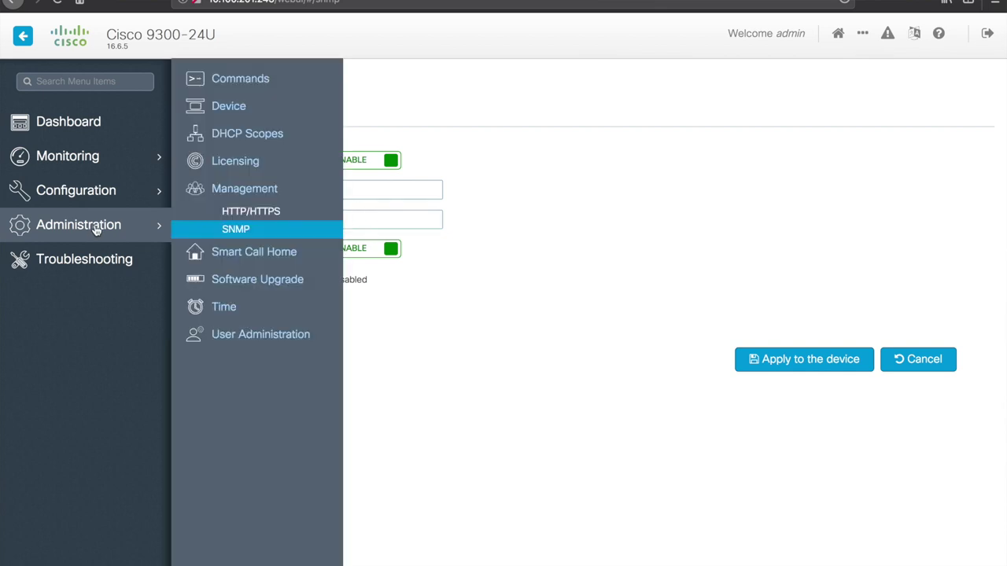
left_click(252, 256)
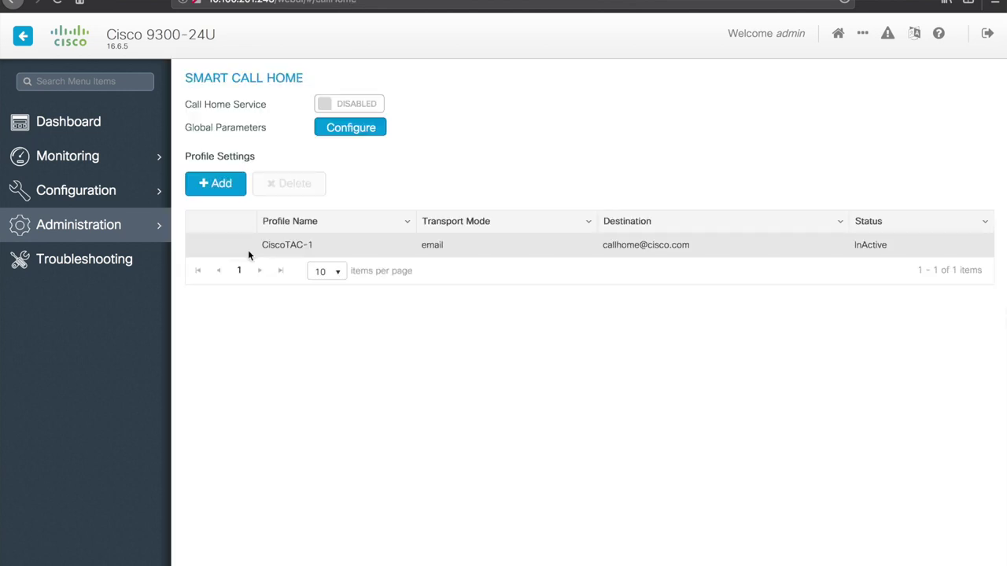
mouse_move(126, 226)
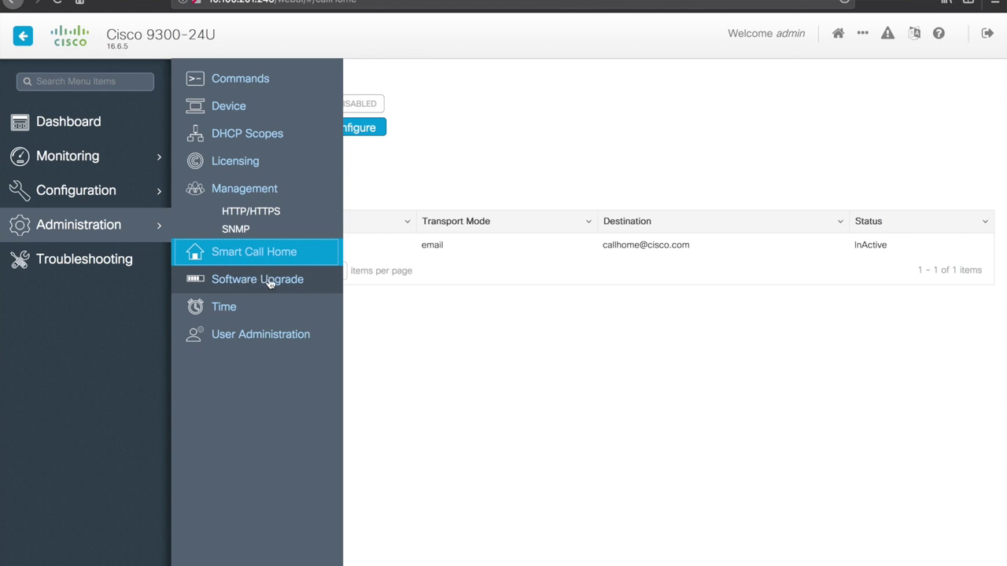
left_click(270, 279)
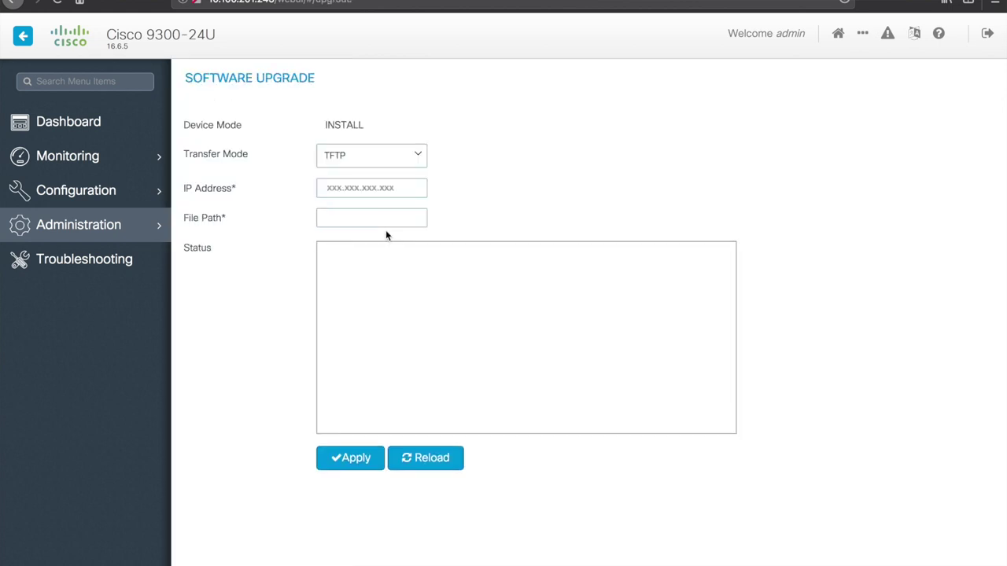
left_click(418, 155)
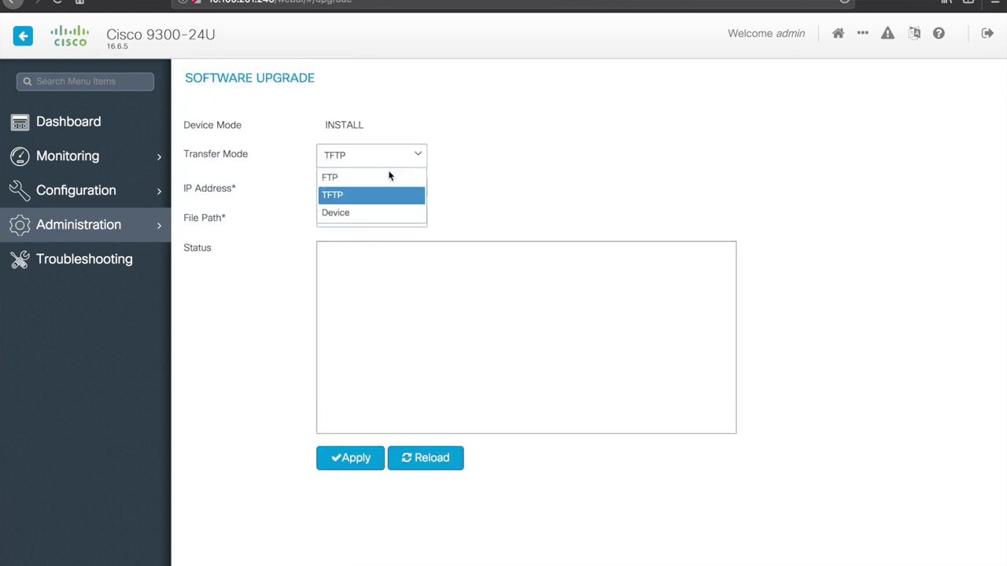
left_click(484, 146)
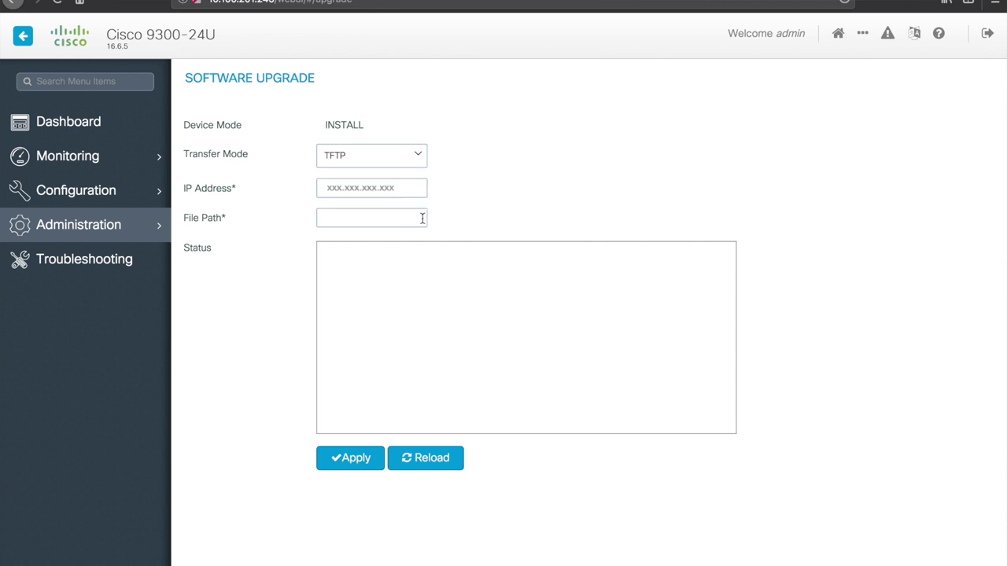
left_click(152, 225)
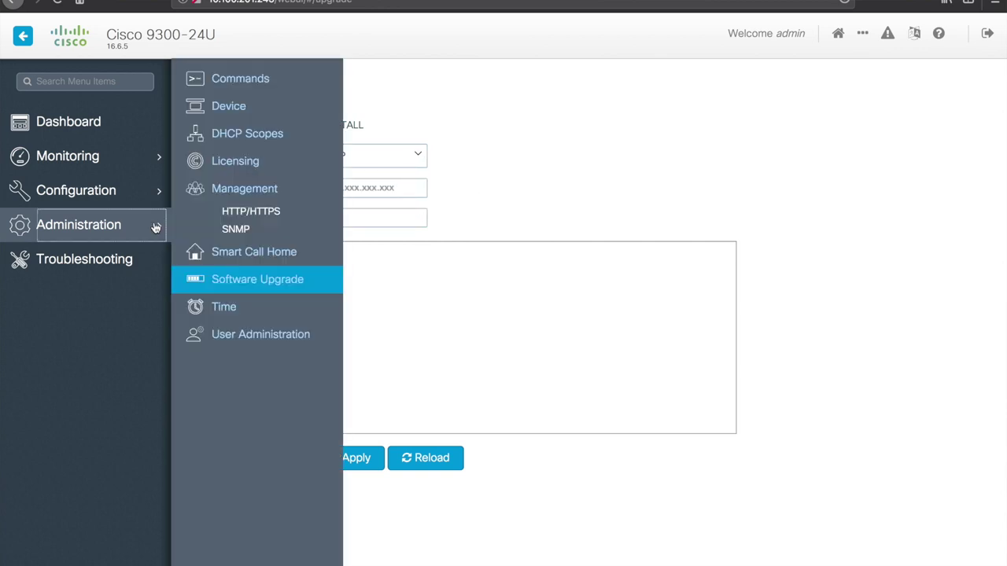
left_click(242, 305)
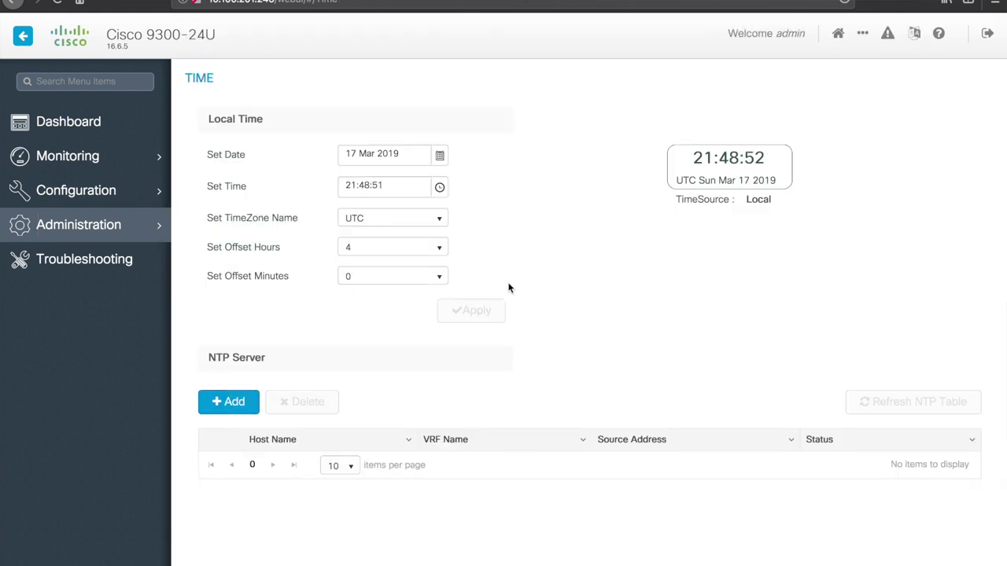
Step: View the User Administration list with its privilege-15 account, then go to Troubleshooting
left_click(161, 228)
left_click(271, 334)
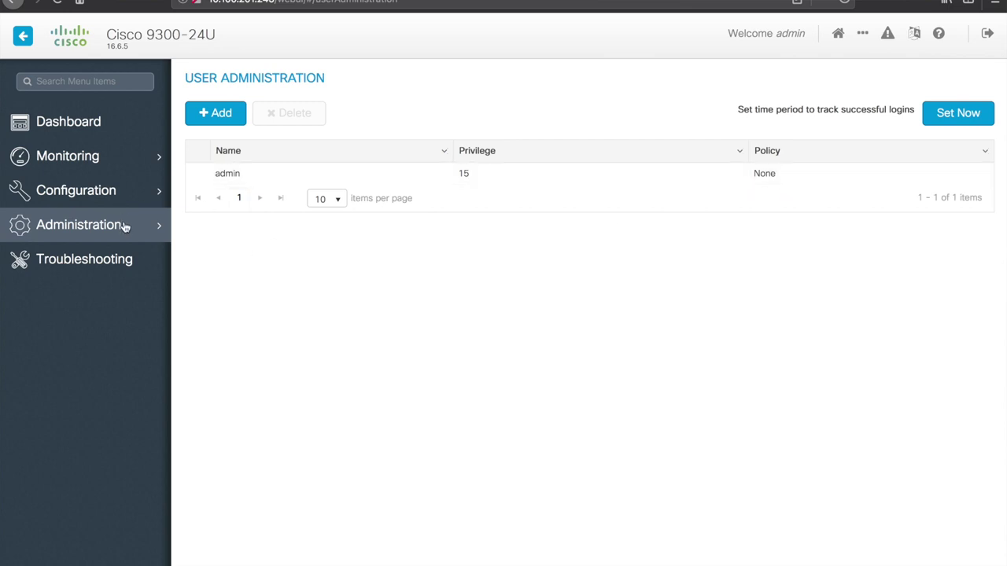
mouse_move(125, 226)
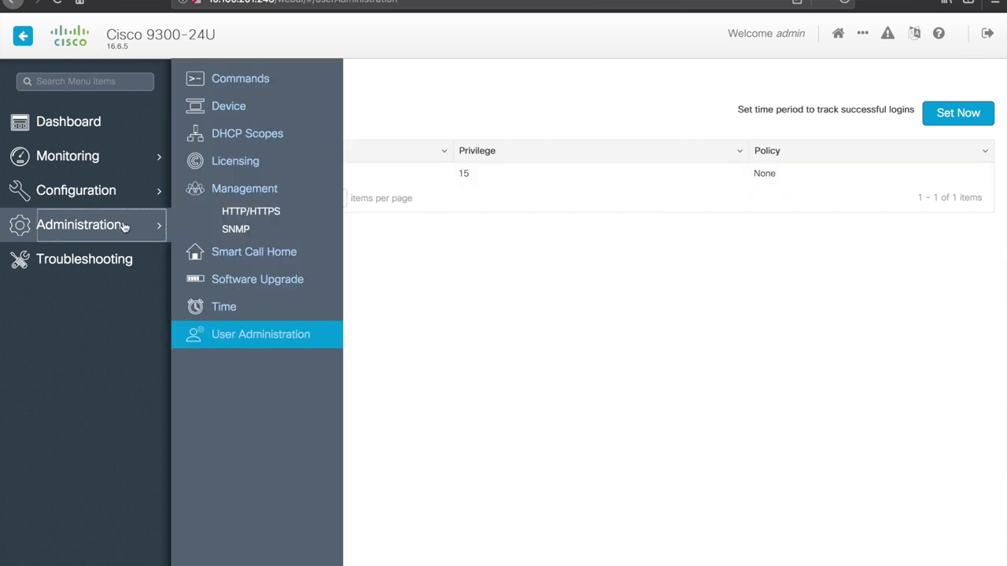
left_click(104, 261)
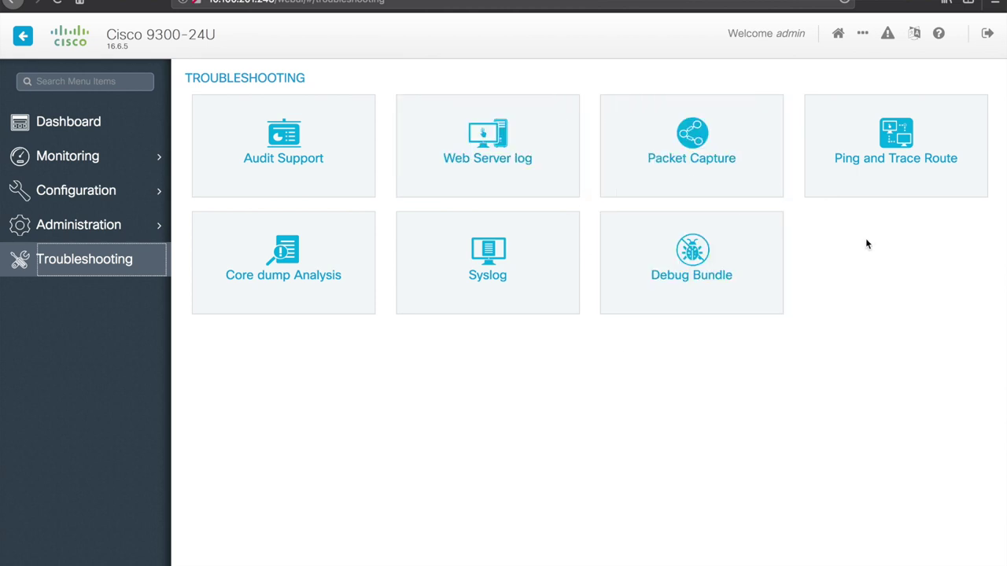
Step: Start a new Packet Capture, leaving the capture filter set to any
left_click(689, 129)
left_click(225, 124)
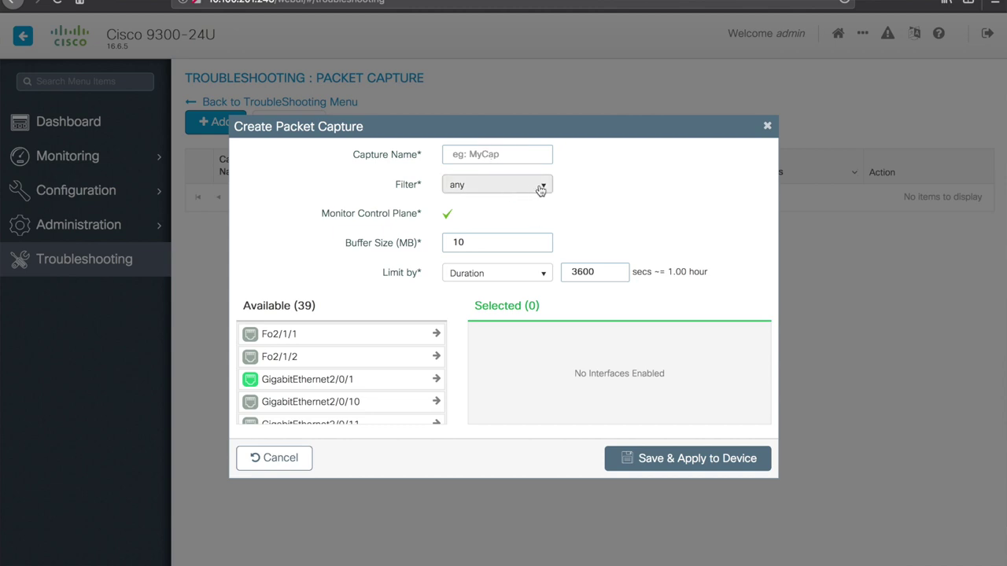
left_click(541, 190)
left_click(608, 185)
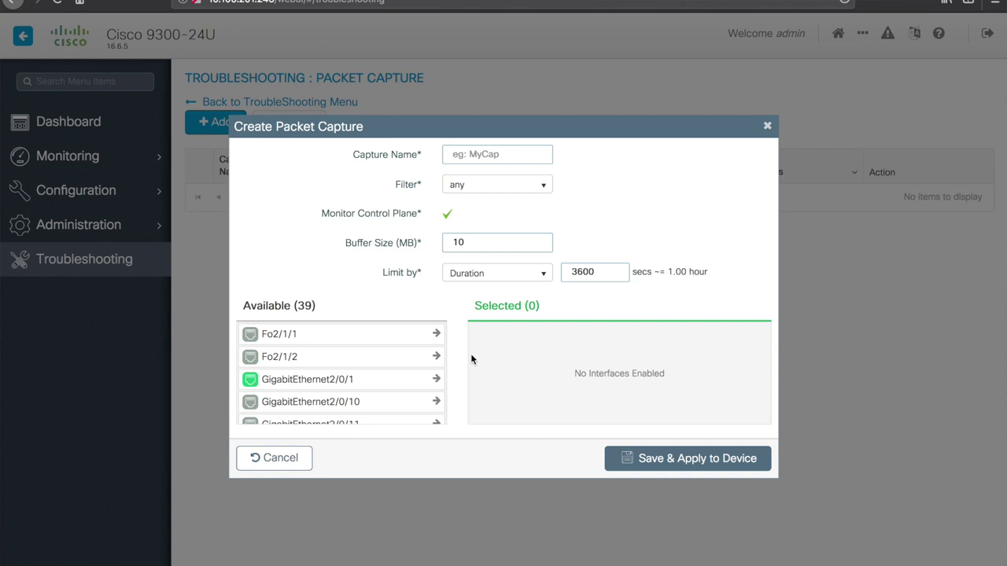
Step: Discard the capture form, return to the Troubleshooting menu, and request logout
left_click(767, 127)
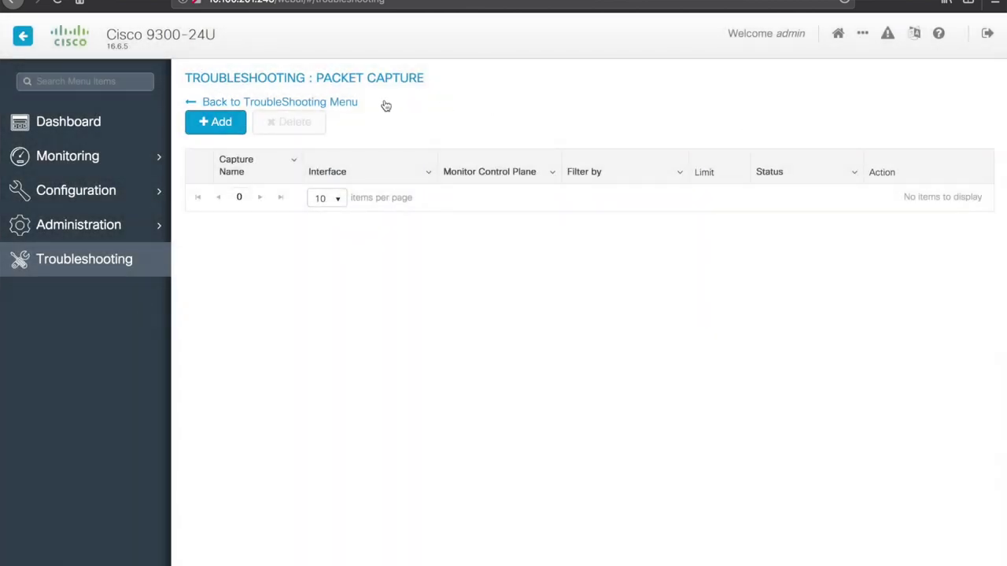
left_click(277, 105)
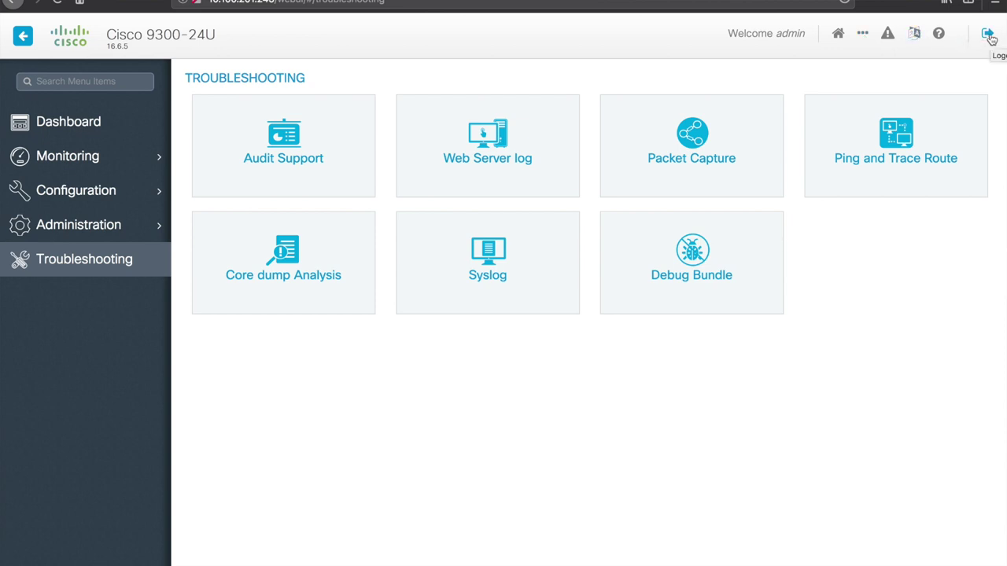
left_click(988, 35)
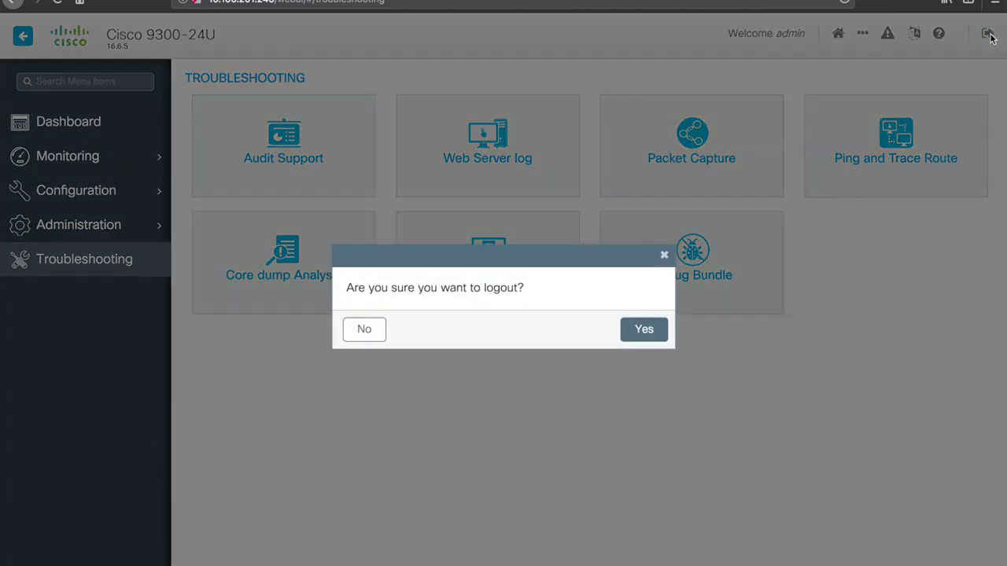
Step: Answer Yes to the logout prompt to reach the 'Logged out successfully' login page
left_click(644, 330)
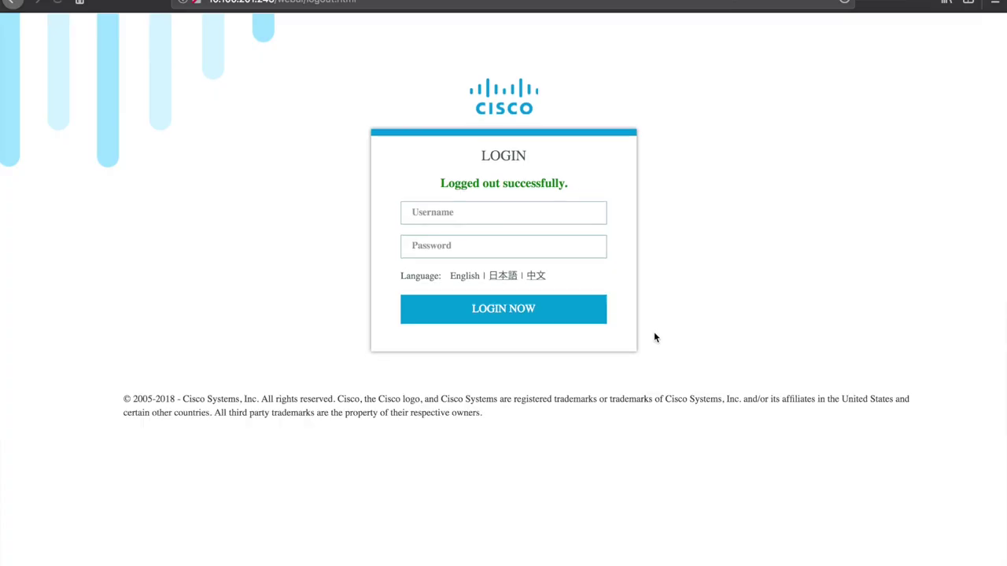